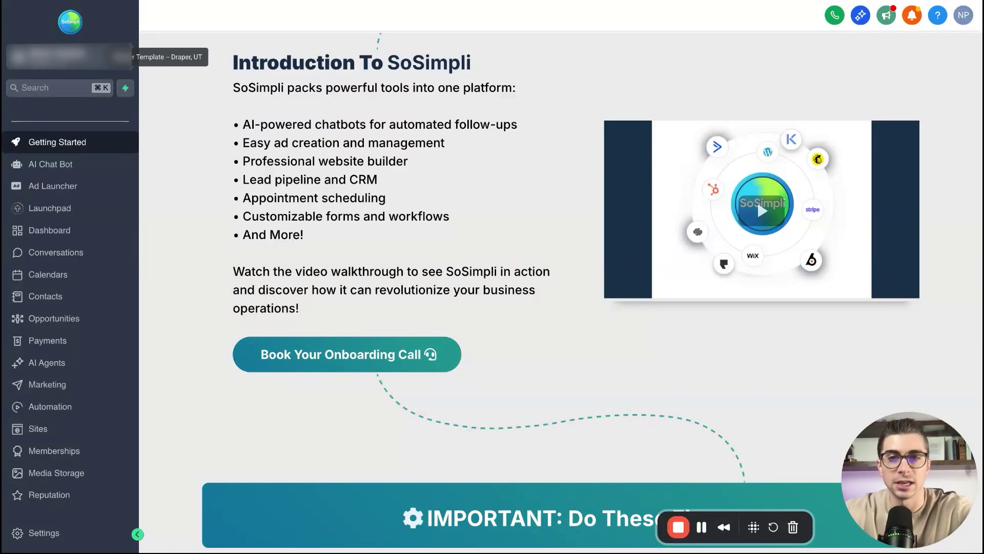
Step: Switch to the agency view and show the Labs beta features for sub-accounts
{"action": "left_click", "coordinate": [69, 56]}
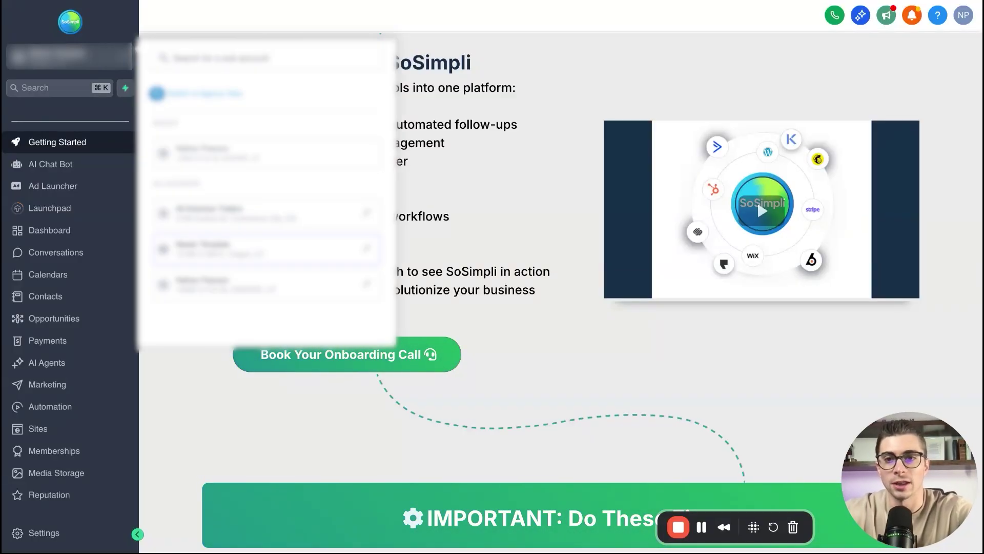
{"action": "left_click", "coordinate": [200, 100]}
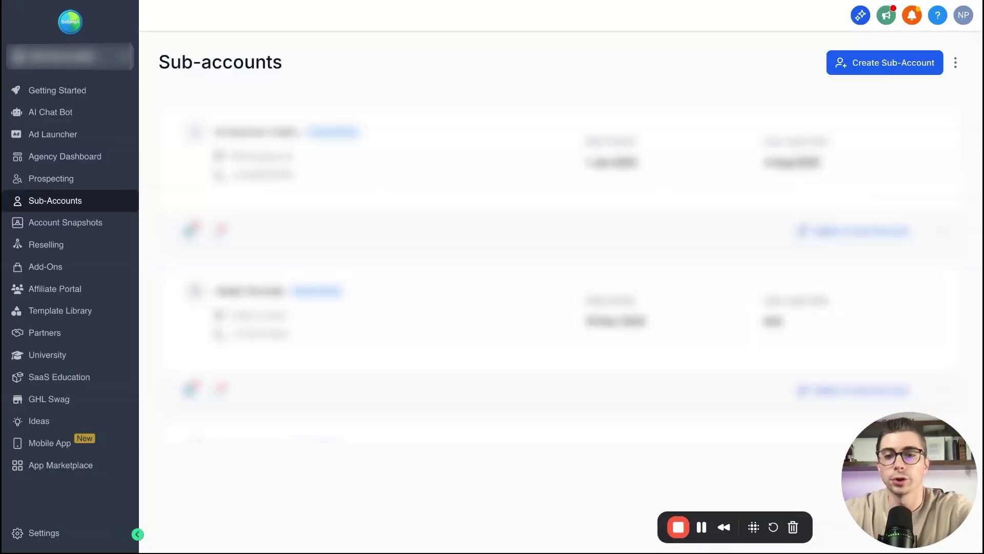
{"action": "left_click", "coordinate": [52, 534]}
{"action": "left_click", "coordinate": [74, 501]}
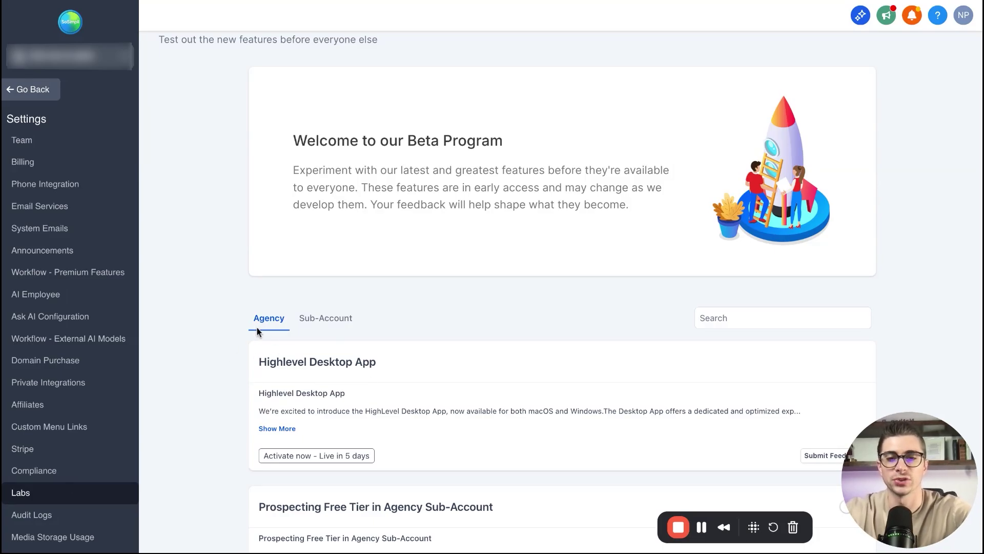
{"action": "left_click", "coordinate": [328, 319]}
{"action": "scroll", "coordinate": [329, 325], "scroll_direction": "down", "scroll_amount": 8}
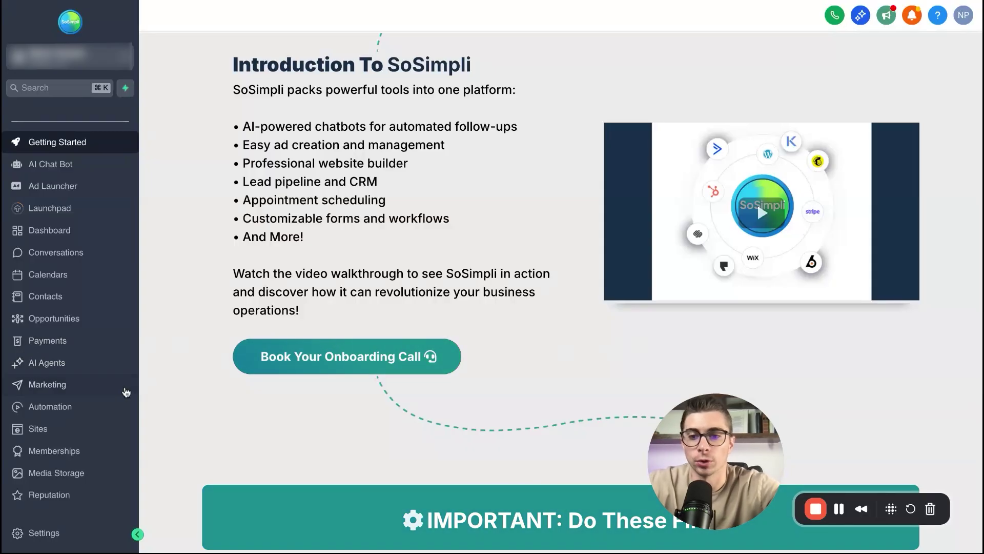
Step: Open the 7-Day appointment confirmation workflow from the After They Book an Appointment folder
{"action": "left_click", "coordinate": [70, 409]}
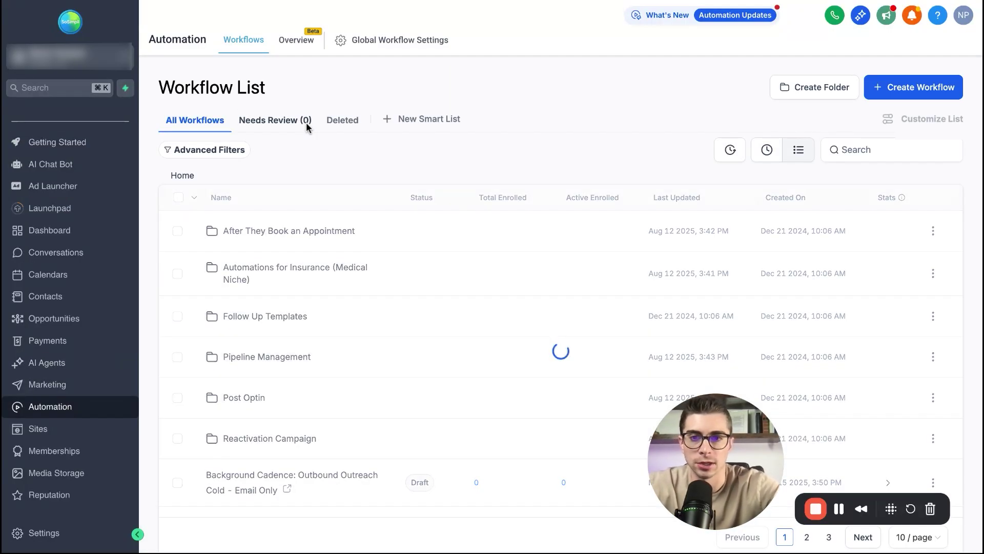
{"action": "left_click", "coordinate": [232, 229]}
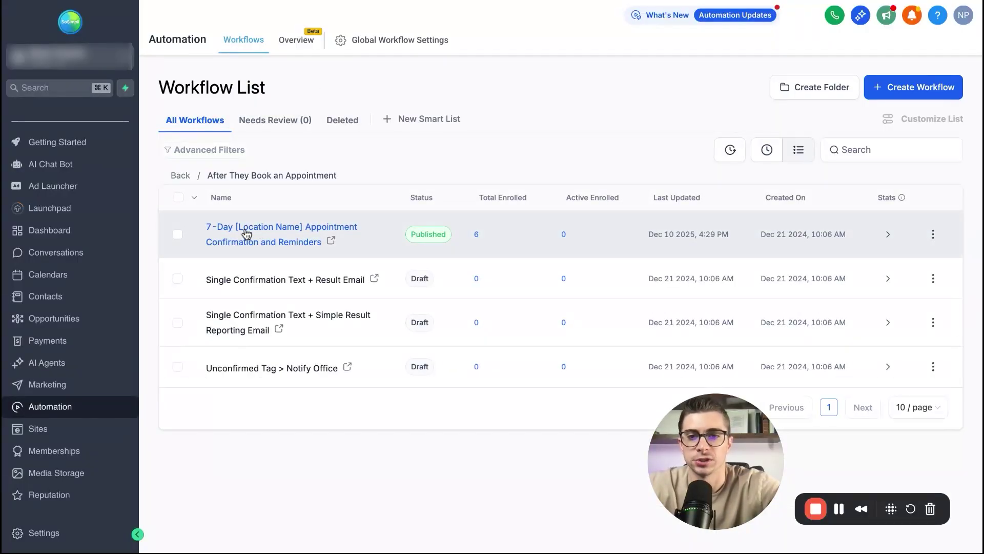
{"action": "left_click", "coordinate": [246, 231]}
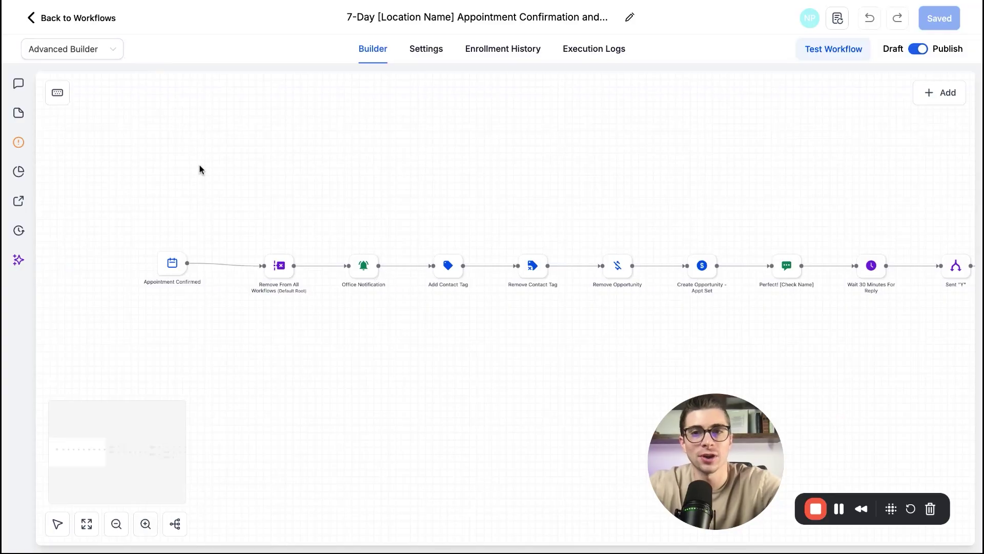
Step: Switch the workflow to the Standard builder, then back to the Advanced builder
{"action": "left_click", "coordinate": [92, 50]}
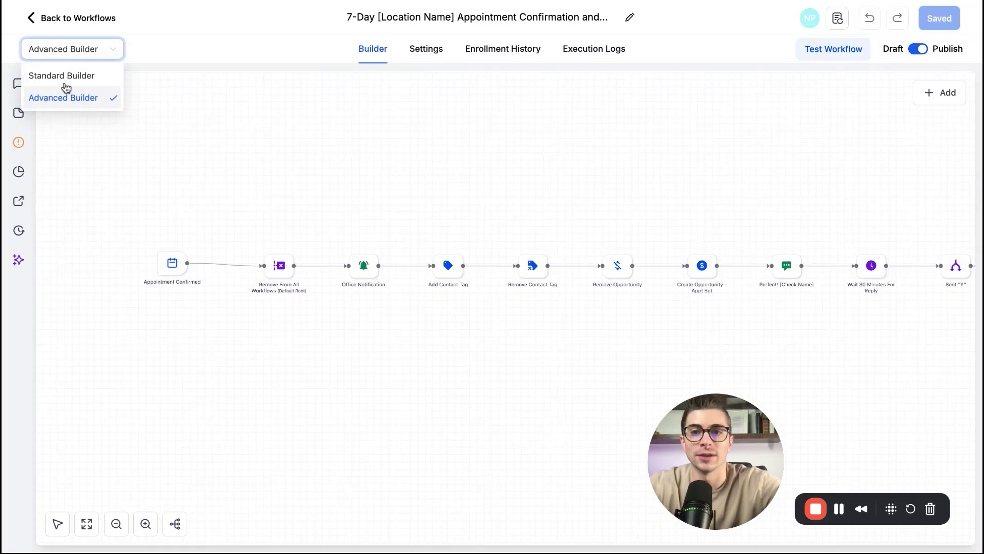
{"action": "left_click", "coordinate": [61, 77]}
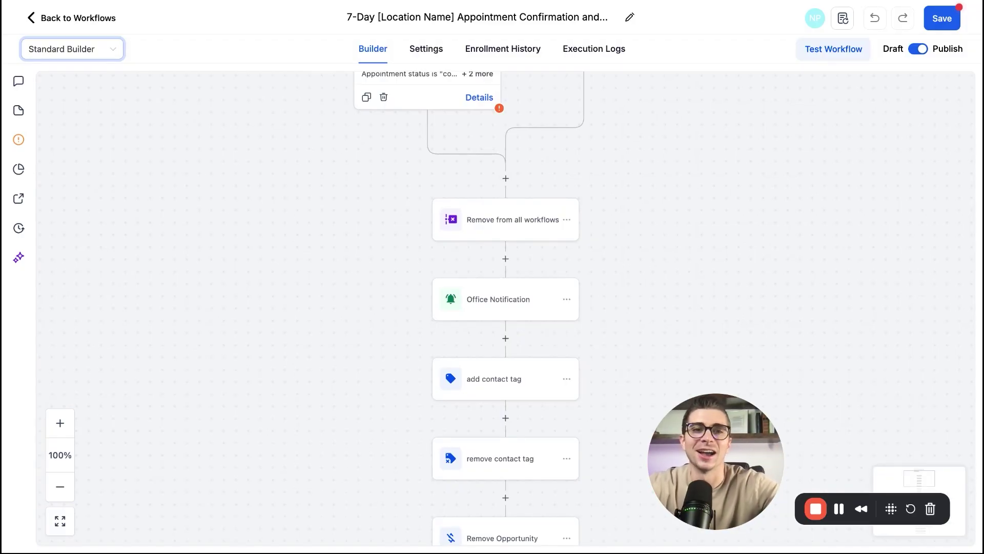
{"action": "left_click", "coordinate": [85, 58]}
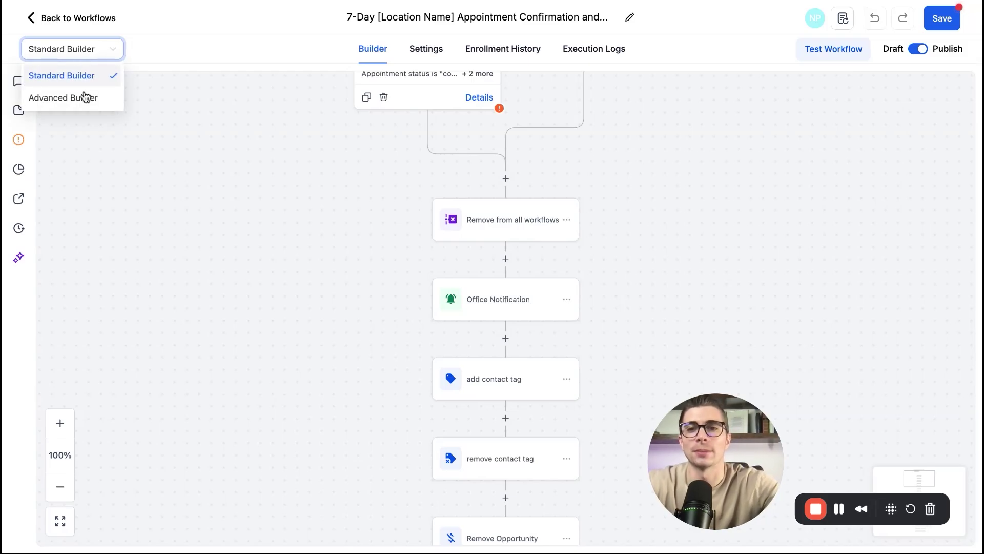
{"action": "left_click", "coordinate": [85, 98]}
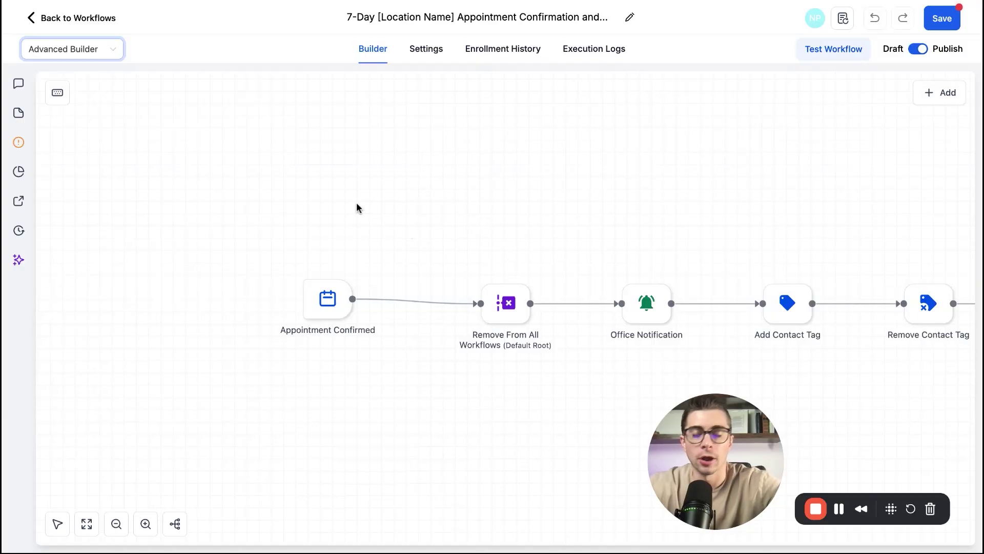
{"action": "scroll", "coordinate": [356, 207], "scroll_direction": "right", "scroll_amount": 5}
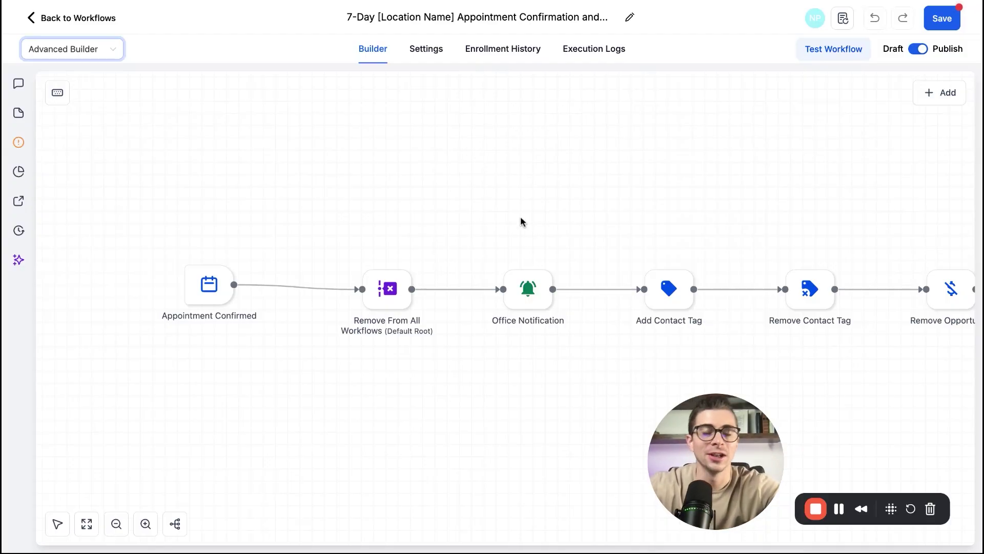
Step: Add a Contact Tag trigger and place it on the canvas below Appointment Confirmed
{"action": "left_click", "coordinate": [921, 92]}
{"action": "left_click", "coordinate": [883, 95]}
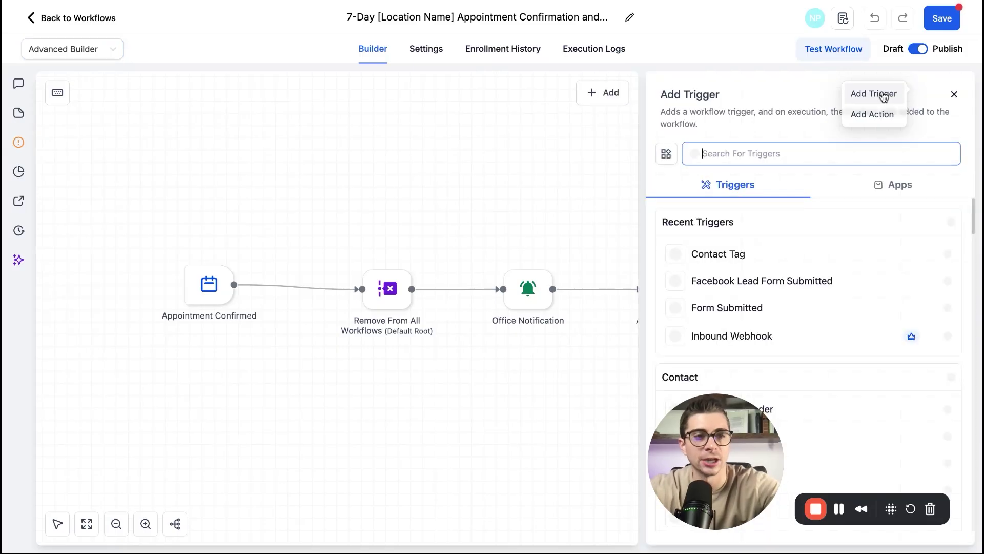
{"action": "left_click", "coordinate": [734, 247]}
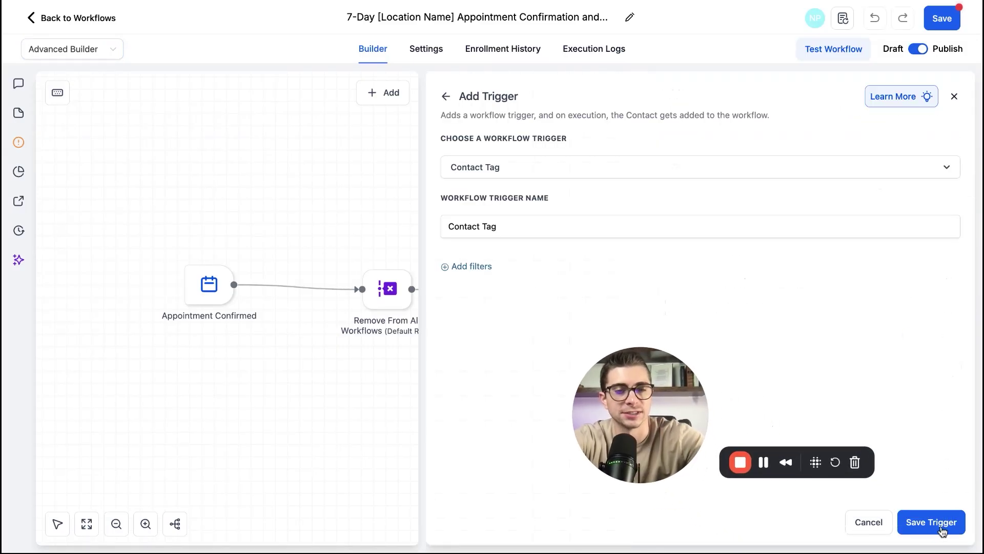
{"action": "left_click", "coordinate": [931, 522]}
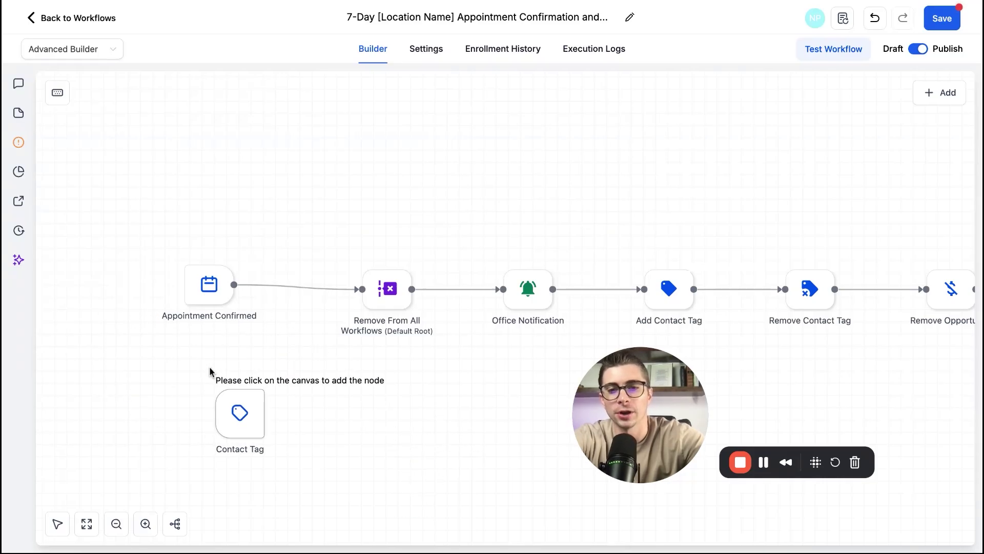
{"action": "left_click", "coordinate": [180, 360]}
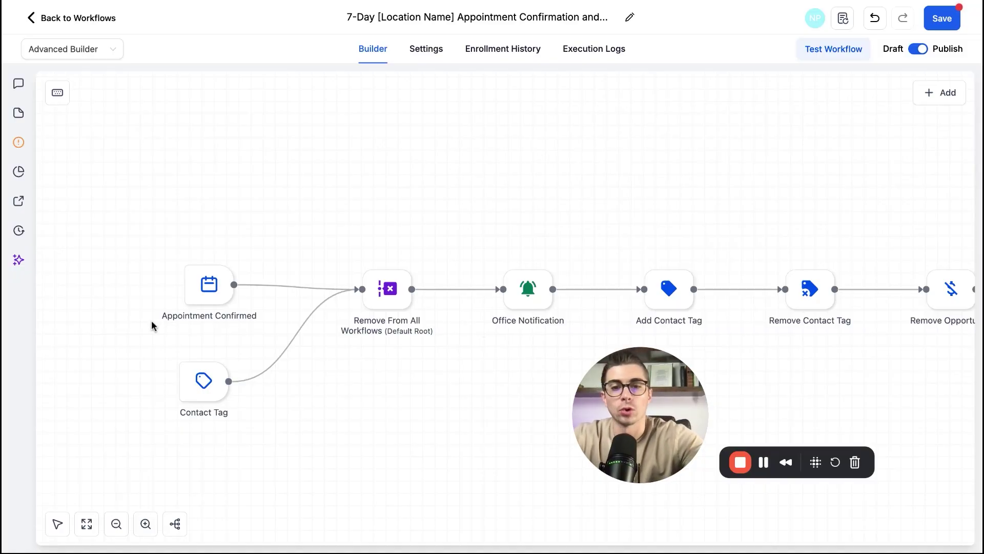
{"action": "mouse_move", "coordinate": [225, 322]}
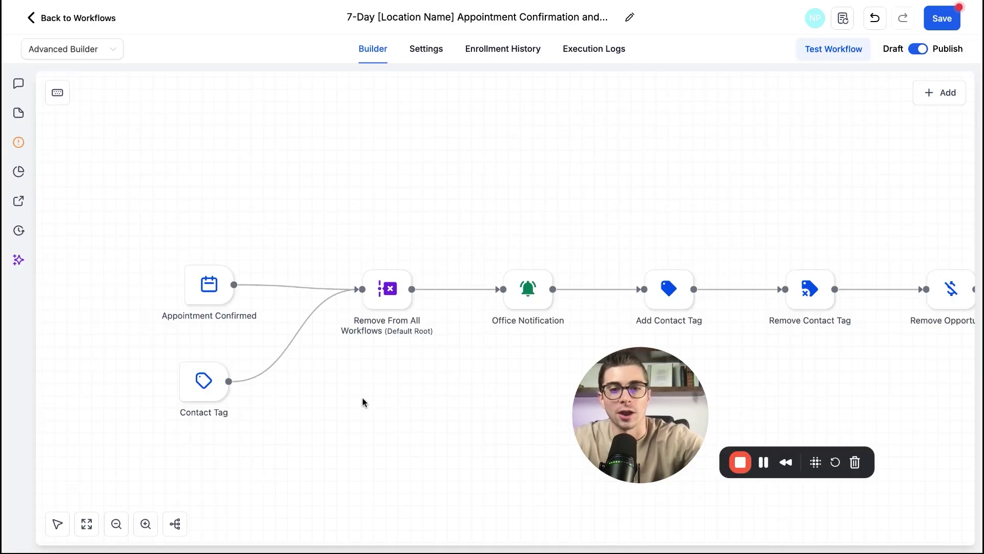
Step: Delete the connection from Contact Tag to Remove From All Workflows
{"action": "scroll", "coordinate": [359, 395], "scroll_direction": "down", "scroll_amount": 3}
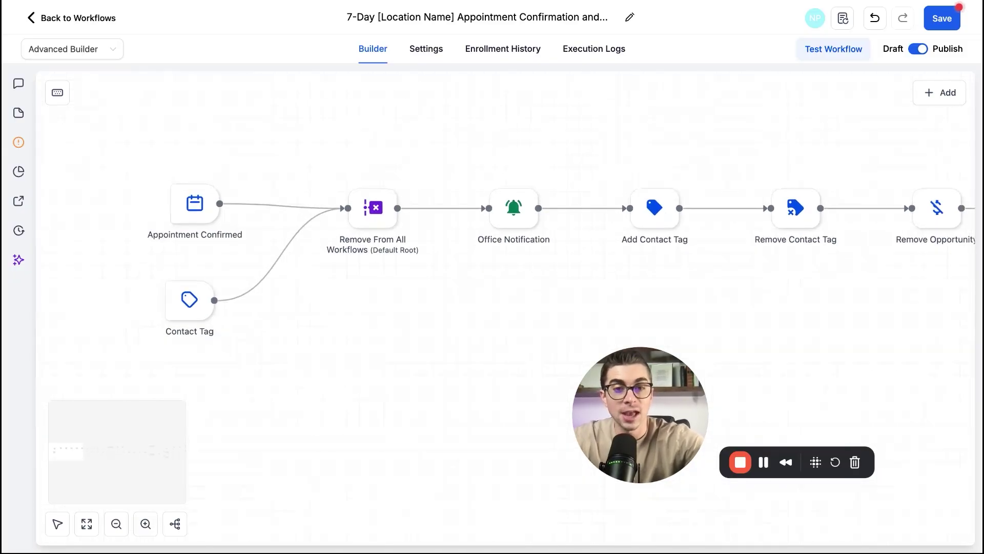
{"action": "scroll", "coordinate": [512, 257], "scroll_direction": "left", "scroll_amount": 1}
{"action": "scroll", "coordinate": [512, 256], "scroll_direction": "down", "scroll_amount": 1}
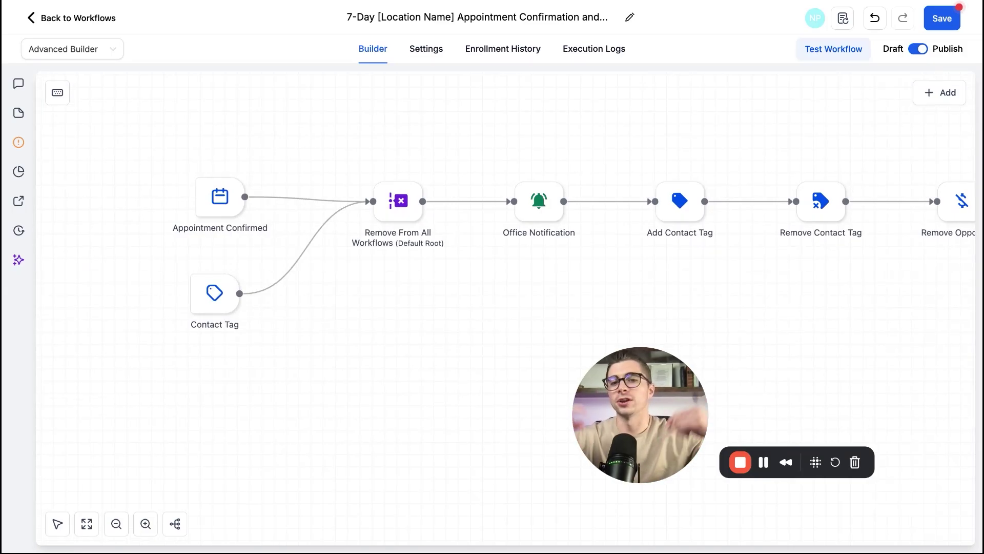
{"action": "mouse_move", "coordinate": [208, 298]}
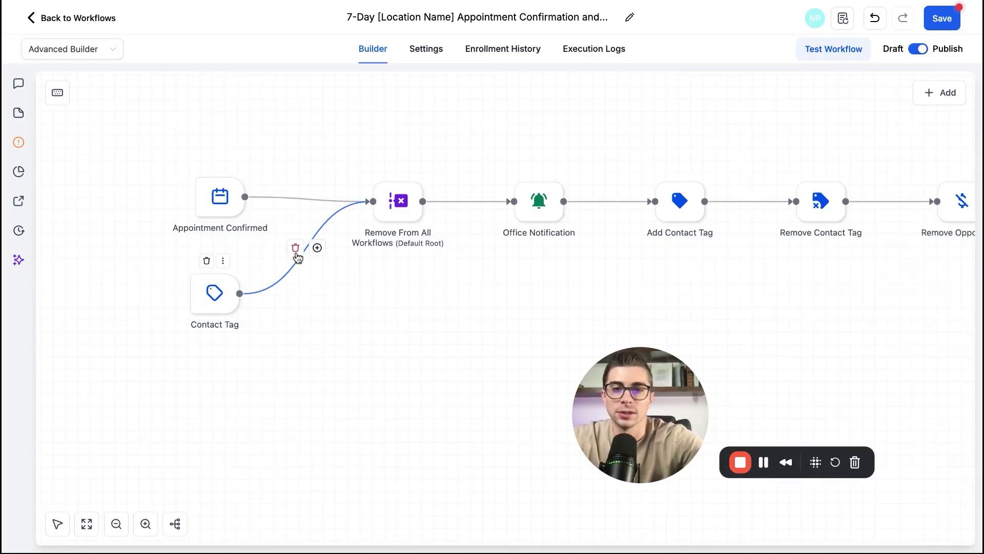
{"action": "left_click", "coordinate": [296, 257]}
Step: Move the Contact Tag trigger slightly lower on the canvas
{"action": "mouse_move", "coordinate": [210, 303]}
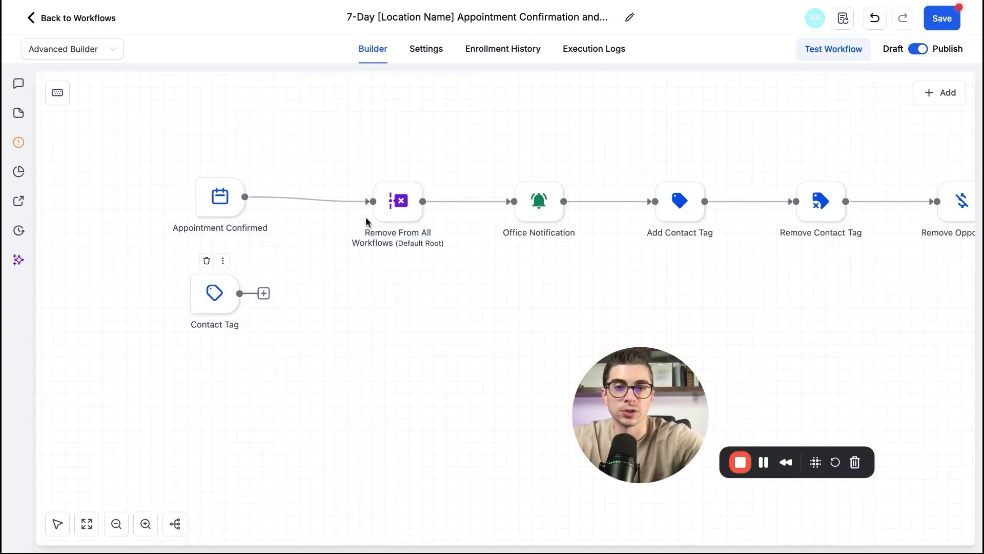
{"action": "left_click_drag", "start_coordinate": [207, 304], "coordinate": [208, 305]}
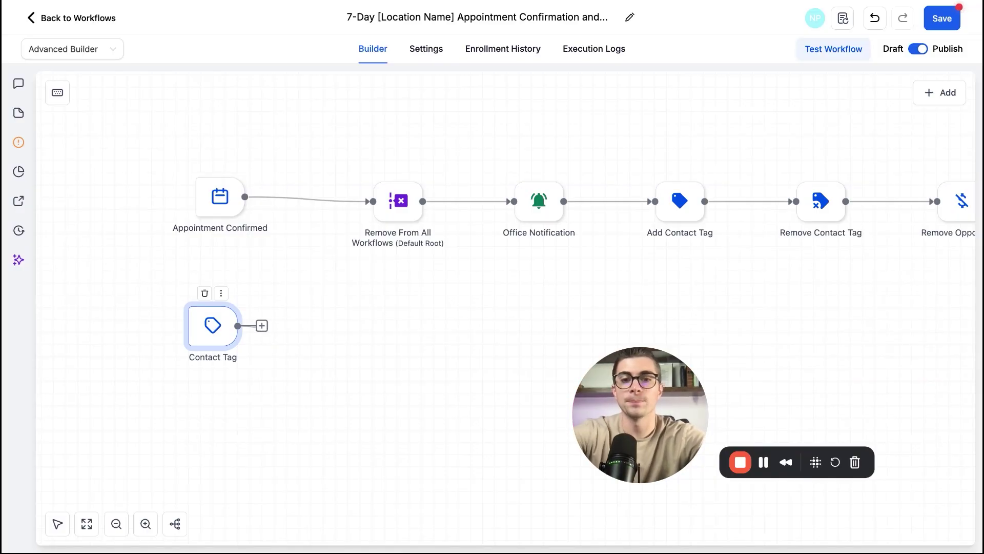
{"action": "left_click", "coordinate": [262, 326]}
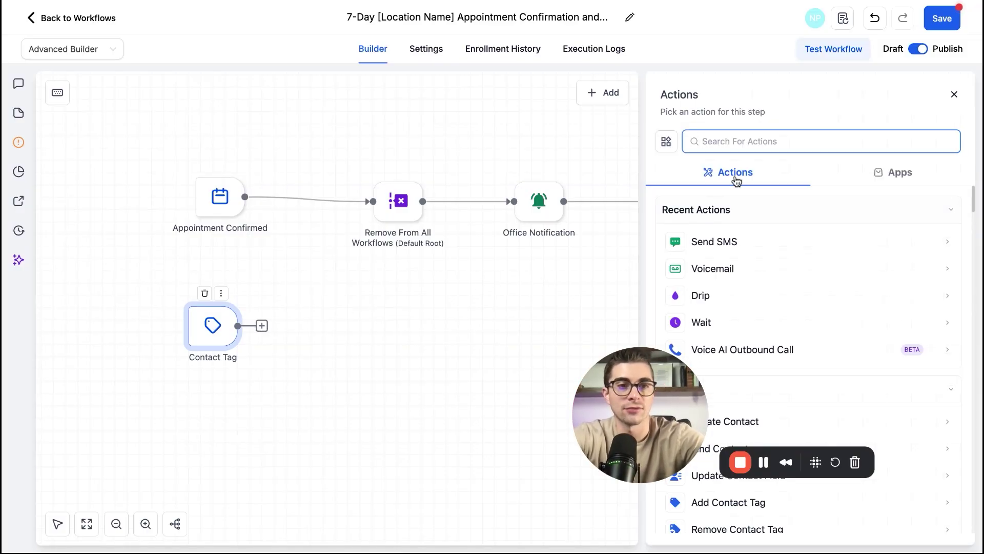
Step: Add an SMS action after Contact Tag with the message 'hi its me nate' and save it
{"action": "left_click", "coordinate": [722, 242]}
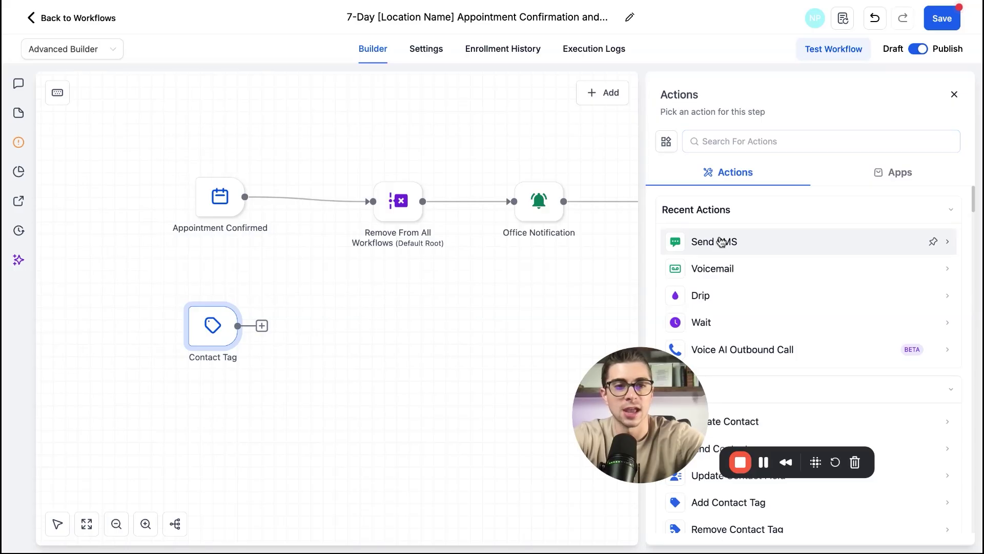
{"action": "left_click", "coordinate": [940, 526]}
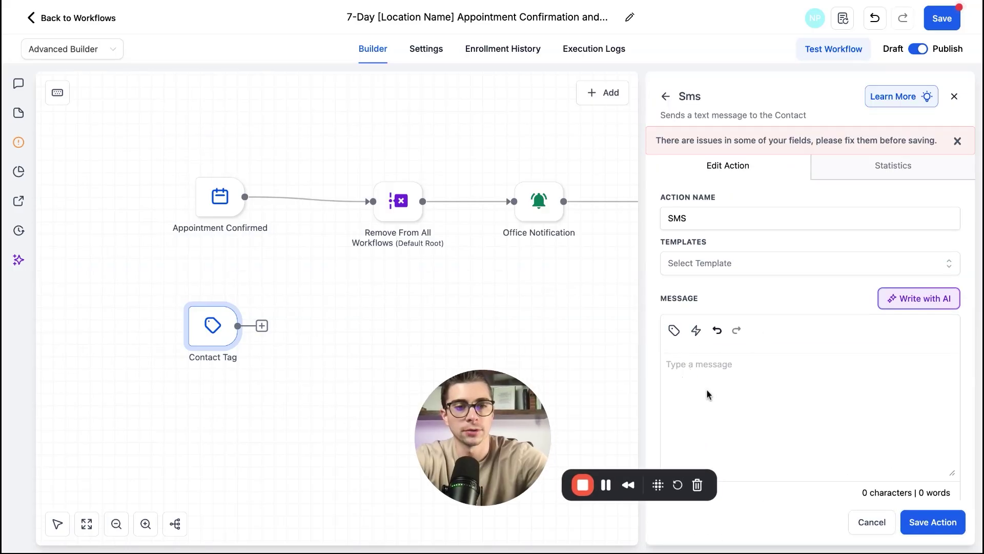
{"action": "left_click", "coordinate": [778, 381]}
{"action": "type", "text": "hi i"}
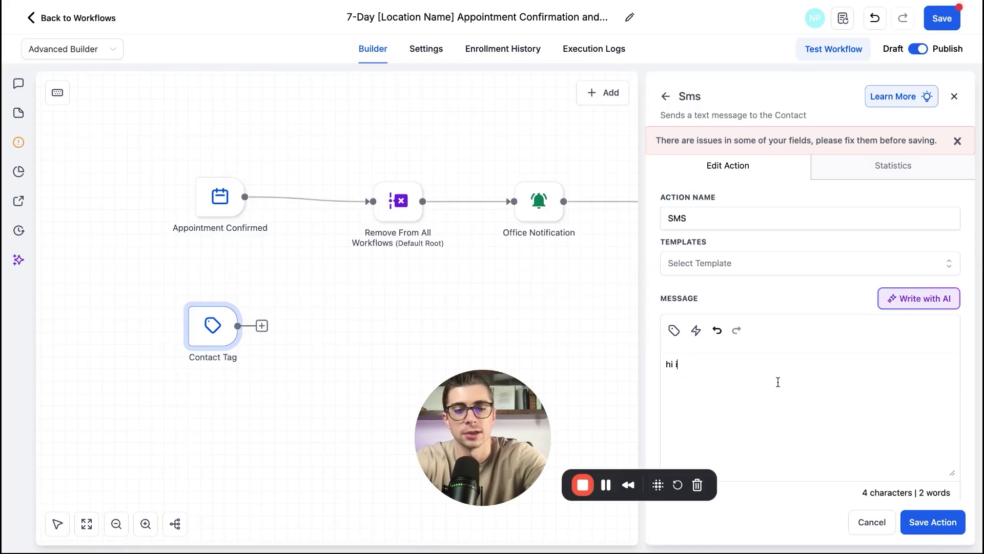
{"action": "type", "text": "ts me nate"}
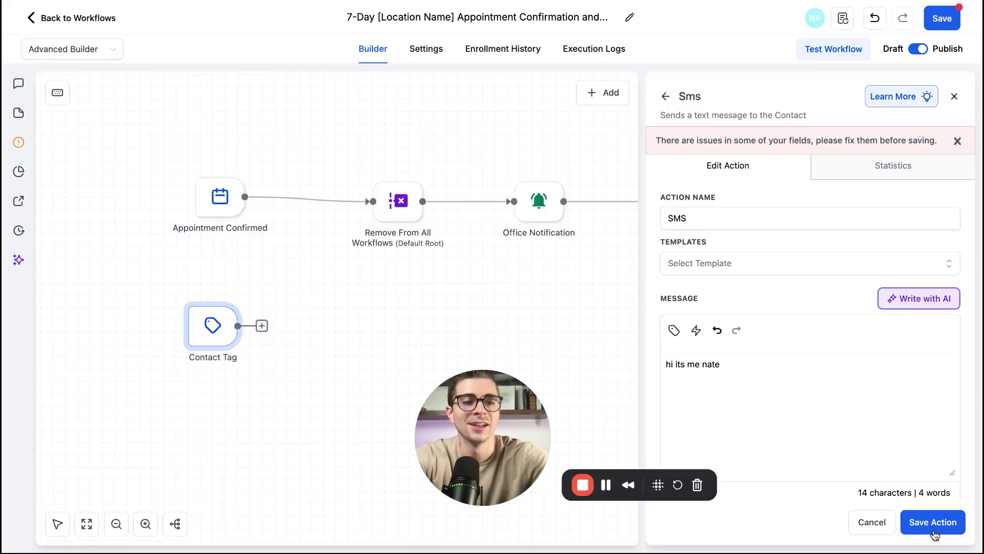
{"action": "left_click", "coordinate": [933, 522]}
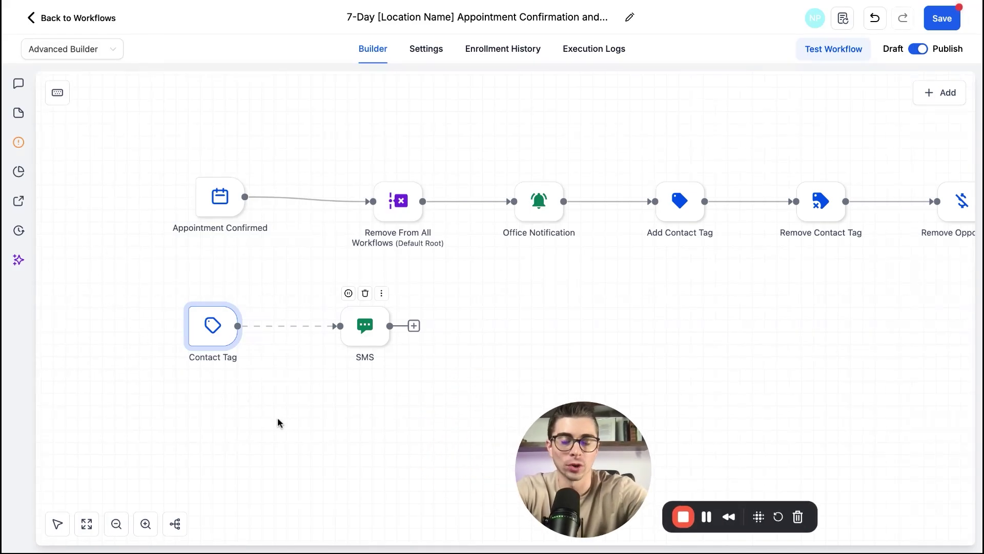
Step: Select the Contact Tag and SMS nodes together and drag them further down
{"action": "mouse_move", "coordinate": [111, 300]}
{"action": "left_mouse_down"}
{"action": "mouse_move", "coordinate": [461, 385]}
{"action": "mouse_move", "coordinate": [111, 302]}
{"action": "left_mouse_up"}
{"action": "left_click_drag", "start_coordinate": [373, 341], "coordinate": [366, 442]}
{"action": "left_click", "coordinate": [324, 296]}
Step: Select the five main-row nodes, then open and close the workflow Notes panel
{"action": "mouse_move", "coordinate": [131, 122]}
{"action": "left_mouse_down"}
{"action": "mouse_move", "coordinate": [334, 169]}
{"action": "mouse_move", "coordinate": [694, 306]}
{"action": "mouse_move", "coordinate": [796, 328]}
{"action": "mouse_move", "coordinate": [130, 121]}
{"action": "left_mouse_up"}
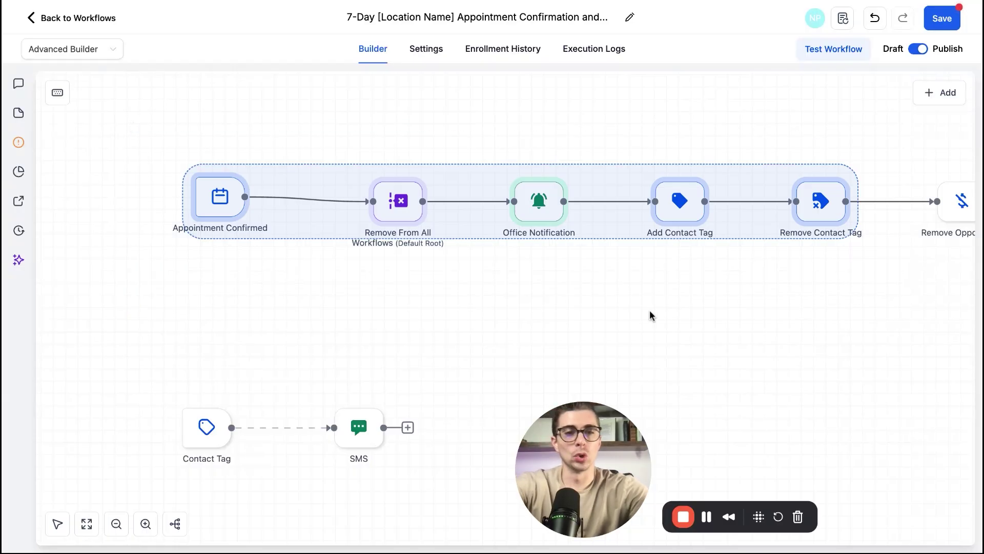
{"action": "left_click", "coordinate": [260, 343]}
{"action": "scroll", "coordinate": [259, 344], "scroll_direction": "down", "scroll_amount": 3}
{"action": "scroll", "coordinate": [260, 343], "scroll_direction": "right", "scroll_amount": 3}
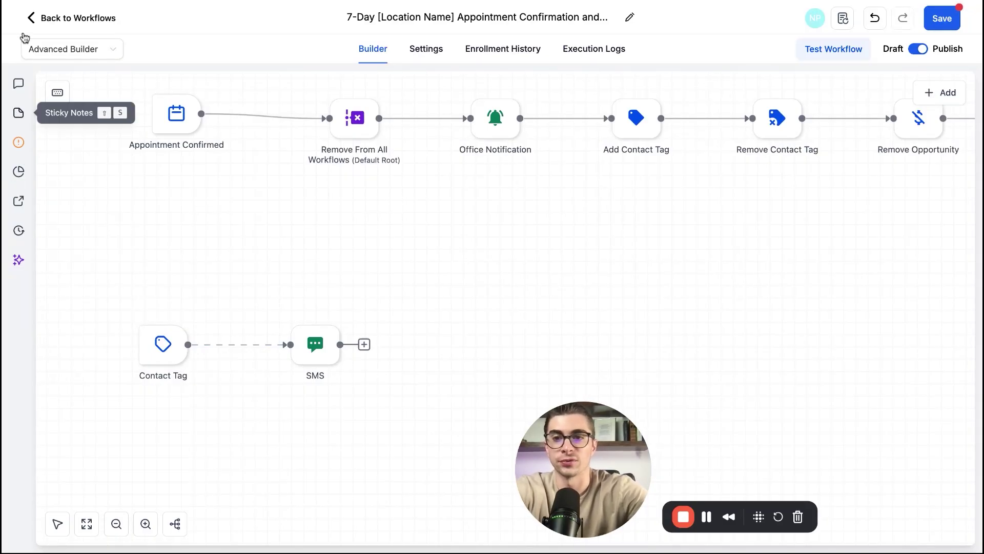
{"action": "left_click", "coordinate": [23, 88]}
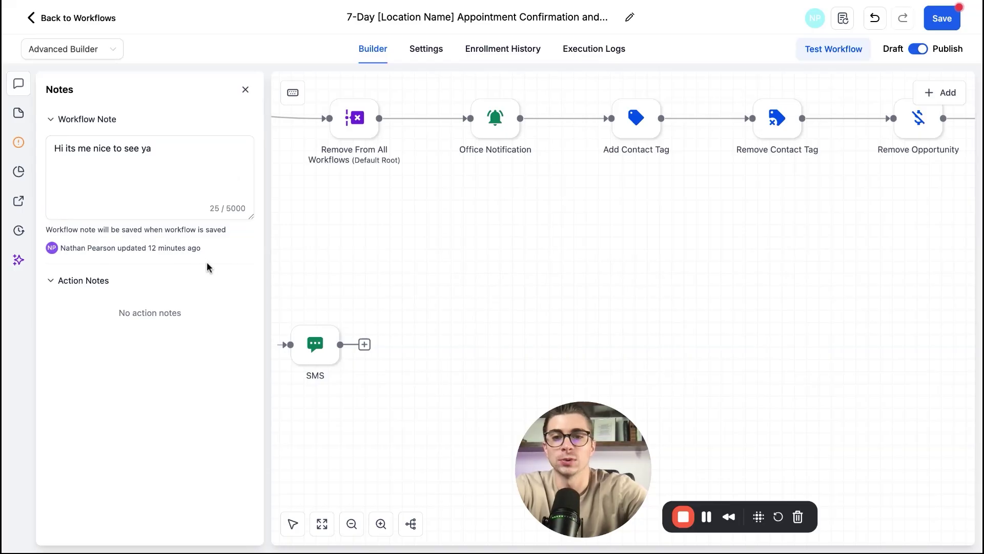
{"action": "left_click", "coordinate": [19, 113]}
{"action": "left_click", "coordinate": [245, 90]}
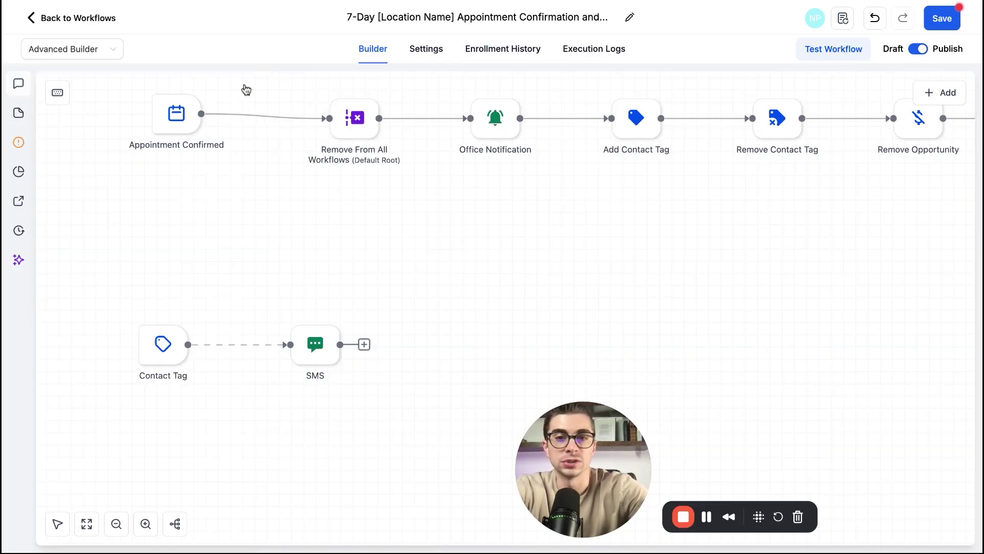
Step: Add a yellow sticky note and widen it to span the whole main row
{"action": "scroll", "coordinate": [130, 233], "scroll_direction": "down", "scroll_amount": 2}
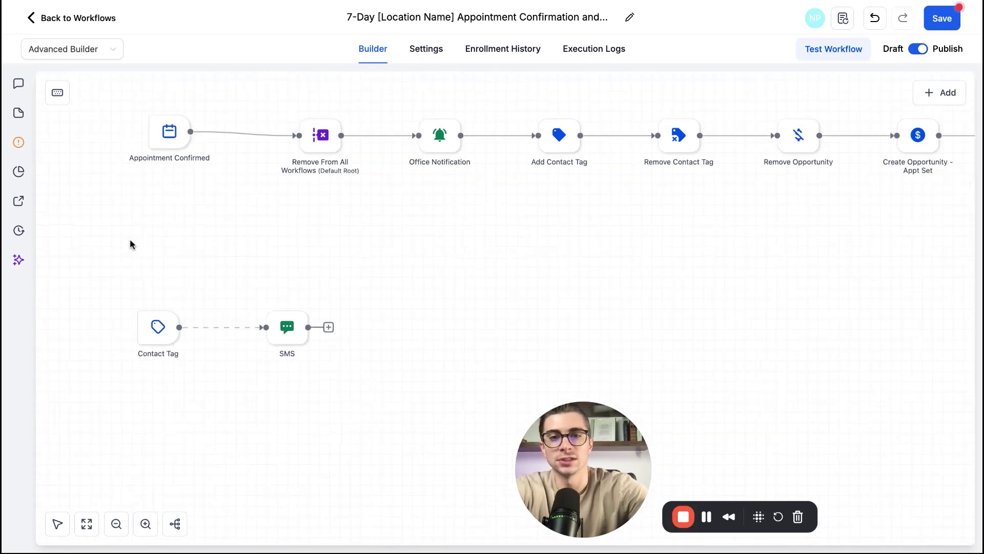
{"action": "scroll", "coordinate": [130, 243], "scroll_direction": "down", "scroll_amount": 2}
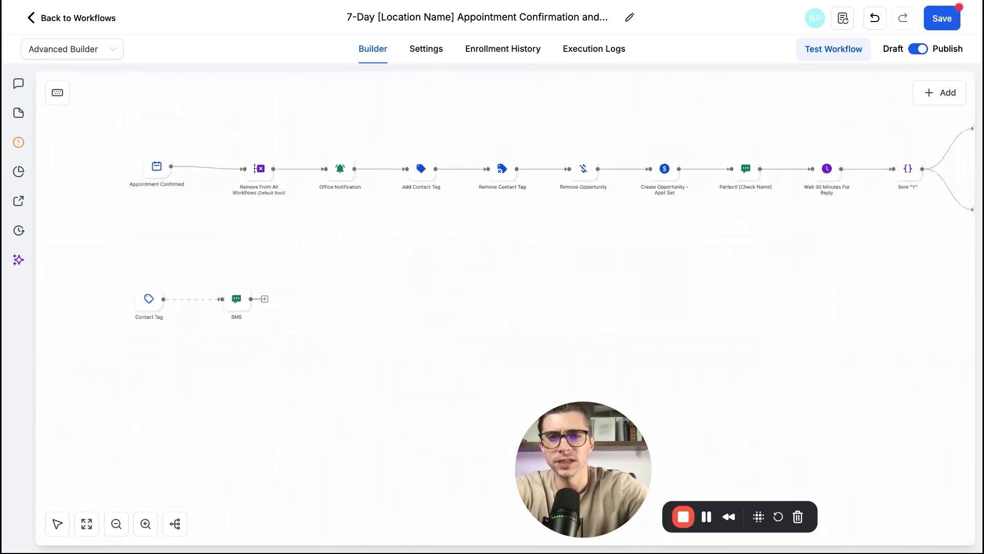
{"action": "left_click", "coordinate": [19, 117]}
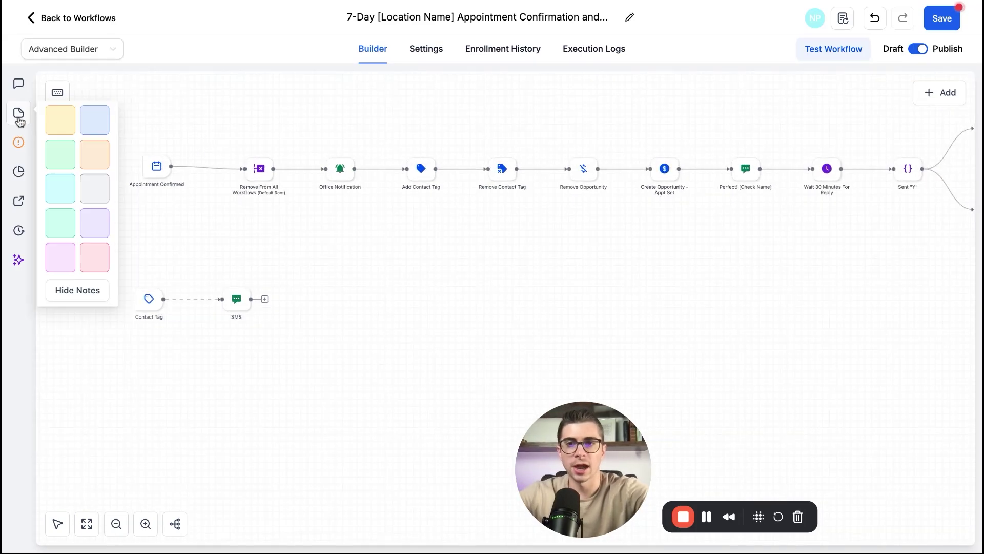
{"action": "left_click", "coordinate": [68, 123]}
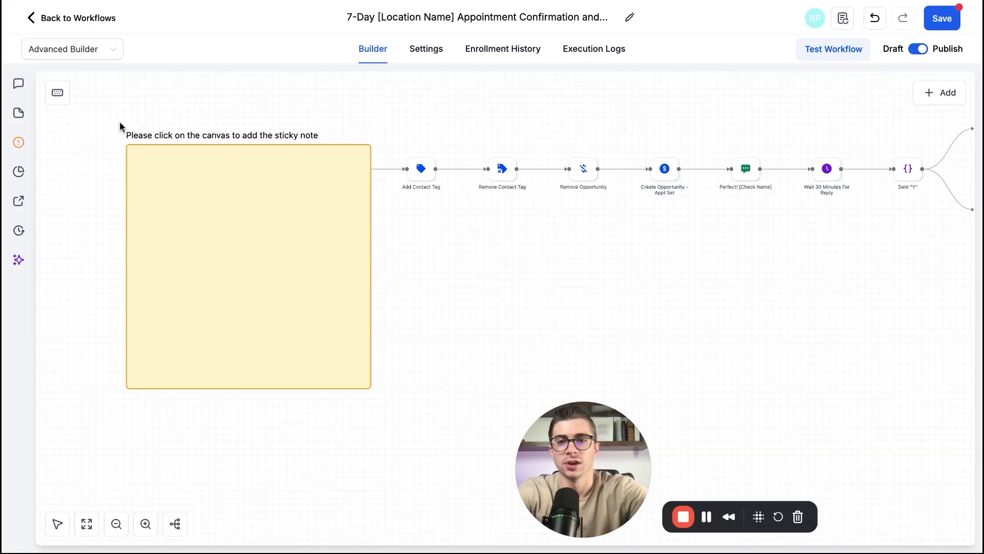
{"action": "left_click", "coordinate": [106, 91]}
{"action": "left_click_drag", "start_coordinate": [248, 144], "coordinate": [932, 144]}
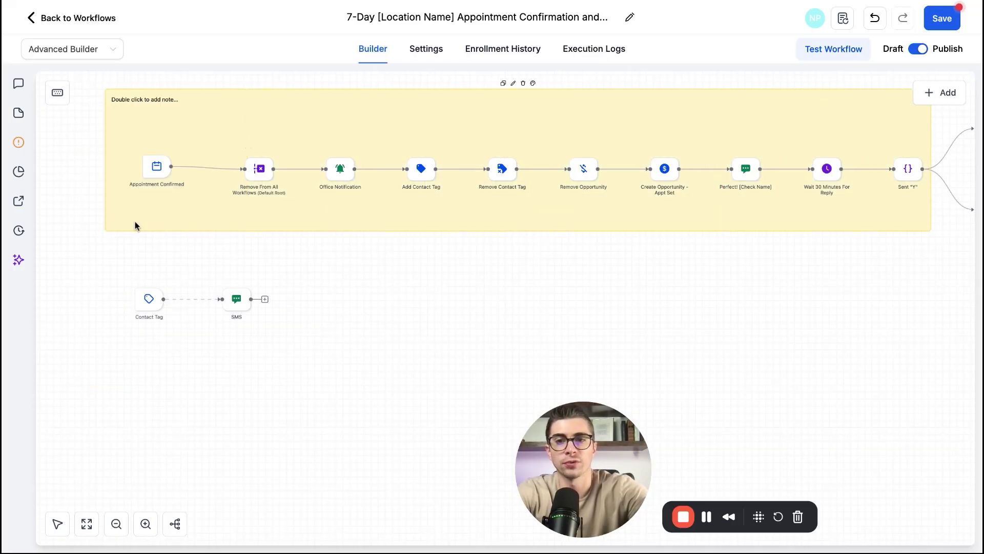
Step: Frame Contact Tag and SMS with a blue sticky note; type 'Confirming the APpointment' on the yellow note
{"action": "left_click", "coordinate": [19, 113]}
{"action": "left_click", "coordinate": [94, 120]}
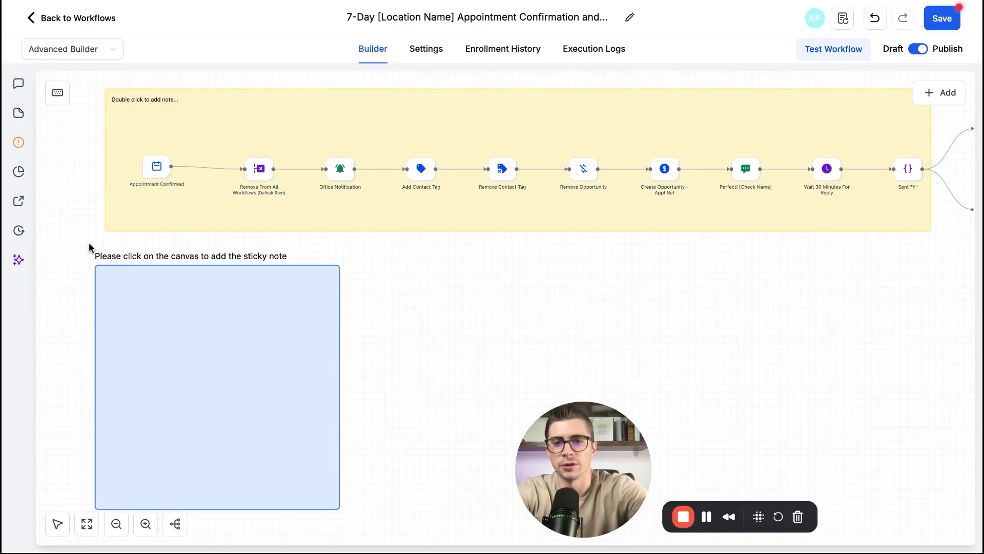
{"action": "left_click", "coordinate": [90, 235]}
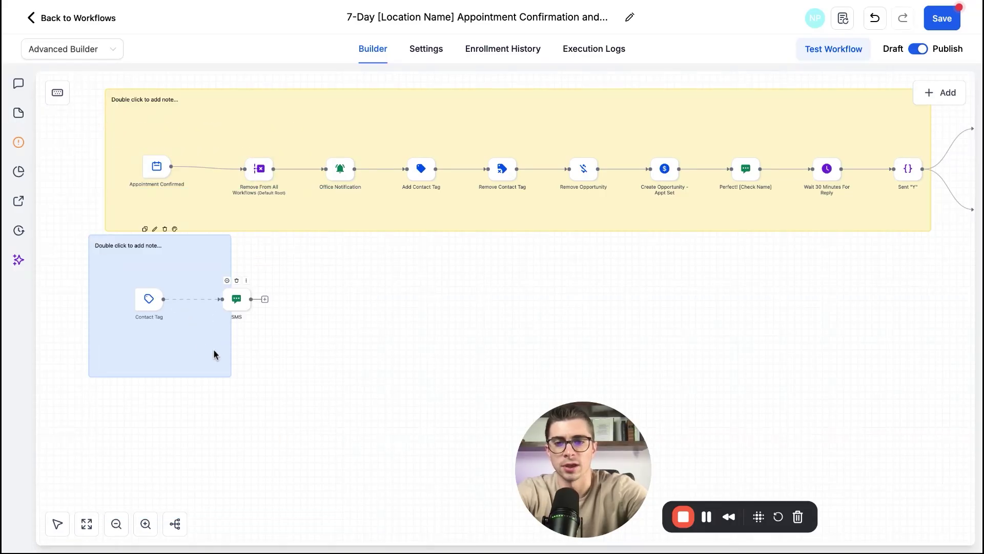
{"action": "left_click_drag", "start_coordinate": [229, 352], "coordinate": [271, 358]}
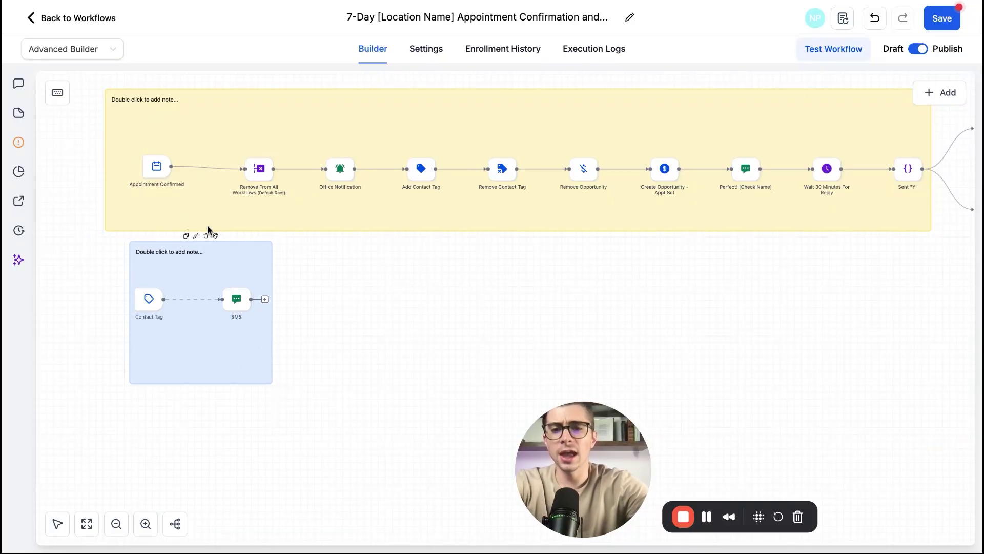
{"action": "double_click", "coordinate": [122, 101]}
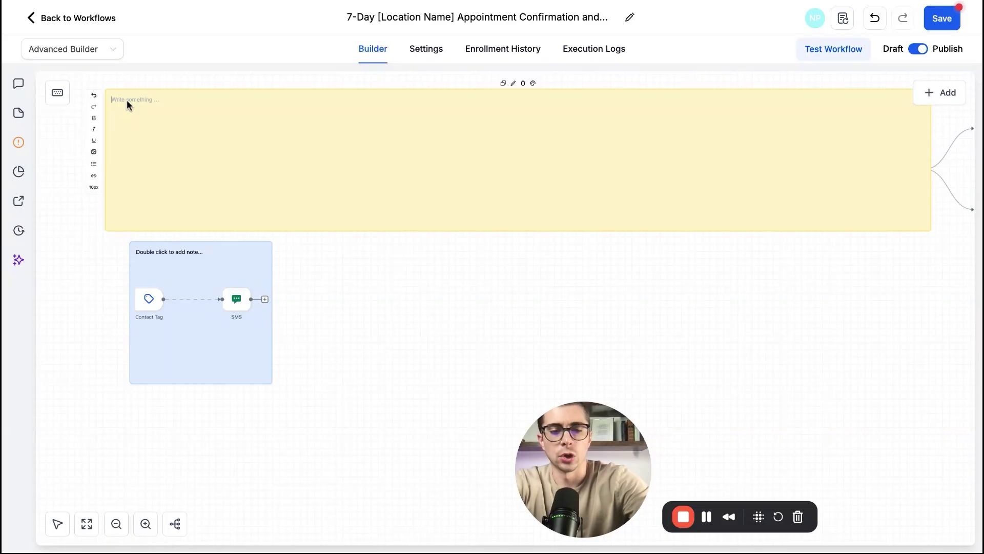
{"action": "type", "text": "Confirming the APpointment"}
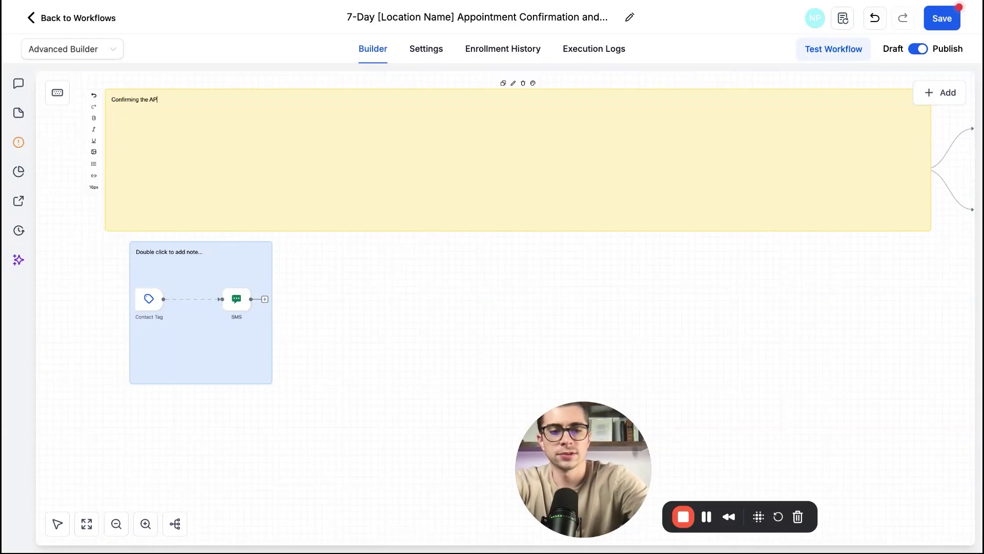
Step: Title the blue note 'Sending a thank you text'
{"action": "double_click", "coordinate": [166, 247]}
{"action": "type", "text": "Sendin"}
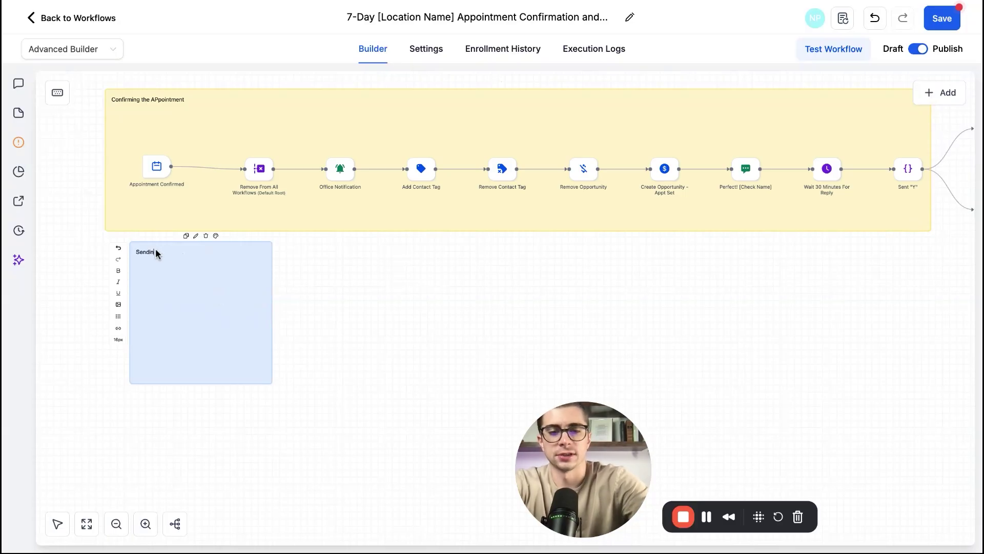
{"action": "type", "text": "g a thank you te"}
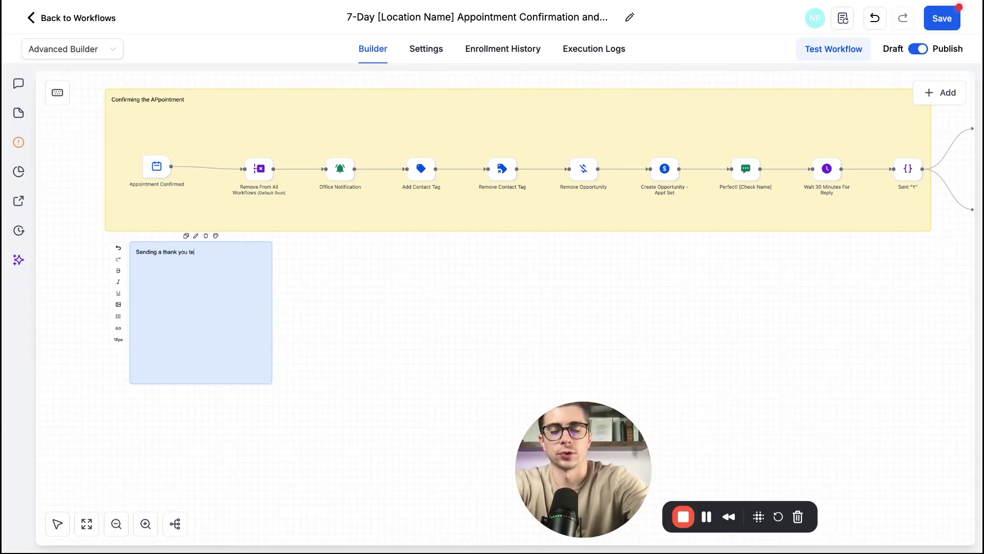
{"action": "type", "text": "xt"}
{"action": "left_click", "coordinate": [340, 323]}
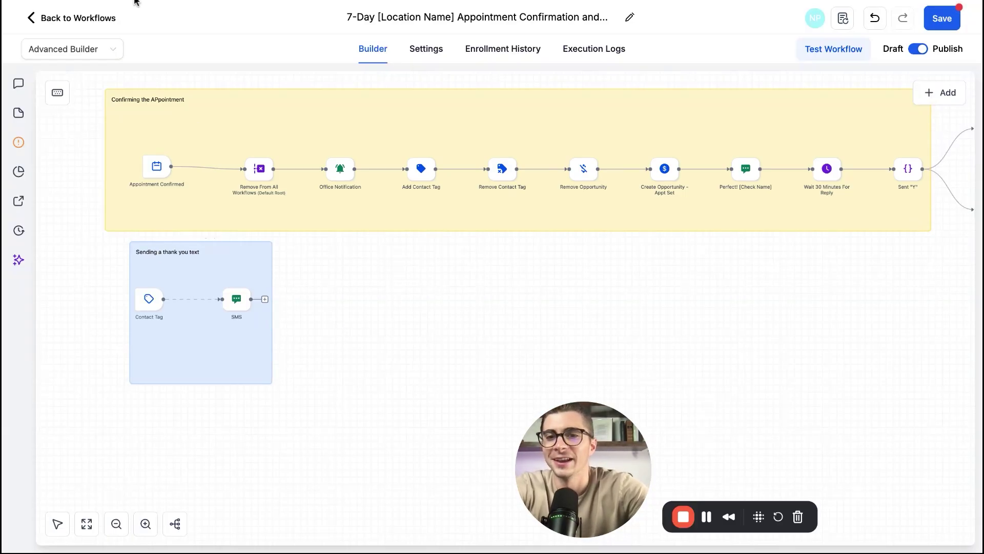
Step: Make the yellow note's title bold at 26px
{"action": "double_click", "coordinate": [142, 105]}
{"action": "triple_click", "coordinate": [127, 100]}
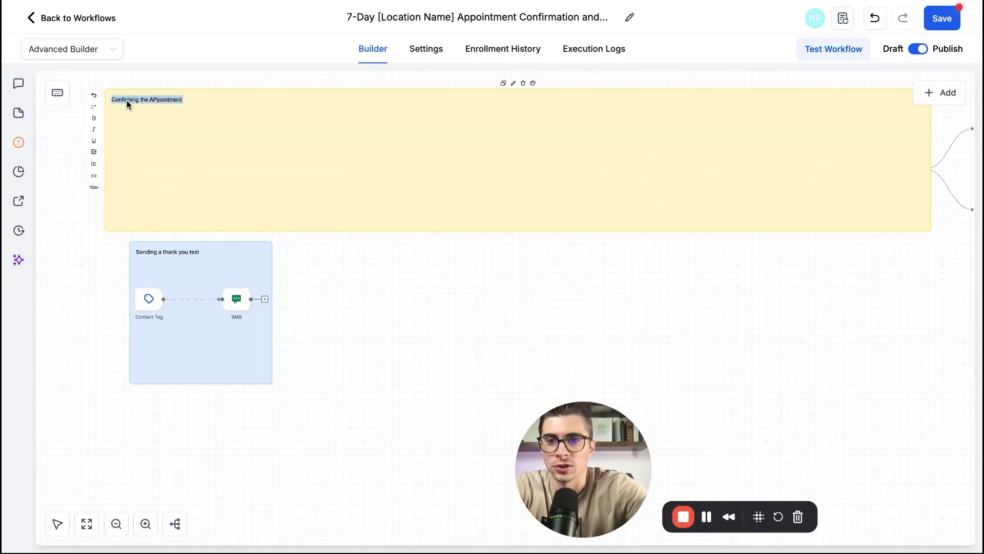
{"action": "left_click", "coordinate": [94, 187]}
{"action": "scroll", "coordinate": [92, 158], "scroll_direction": "down", "scroll_amount": 2}
{"action": "scroll", "coordinate": [91, 154], "scroll_direction": "down", "scroll_amount": 3}
{"action": "left_click", "coordinate": [91, 147]}
{"action": "left_click", "coordinate": [96, 123]}
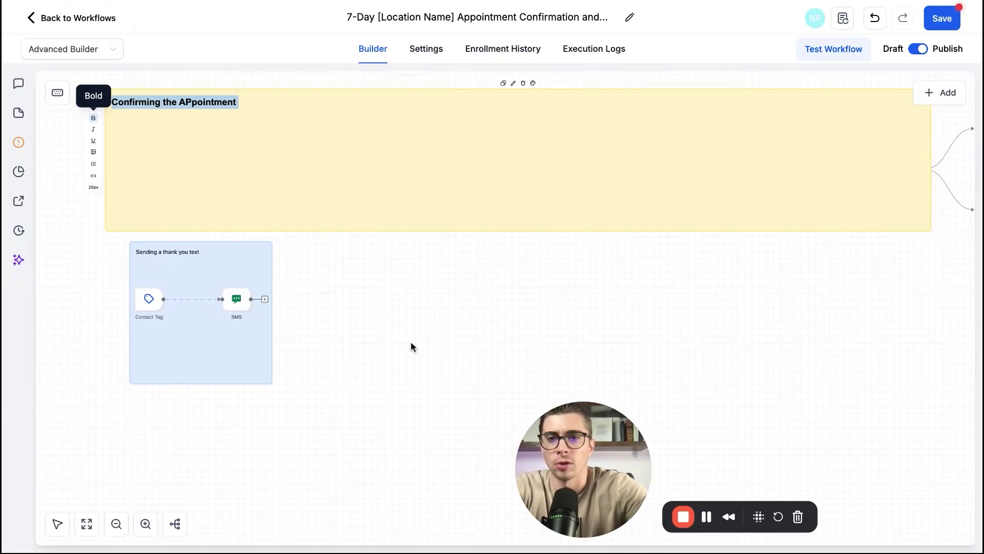
{"action": "left_click", "coordinate": [413, 359]}
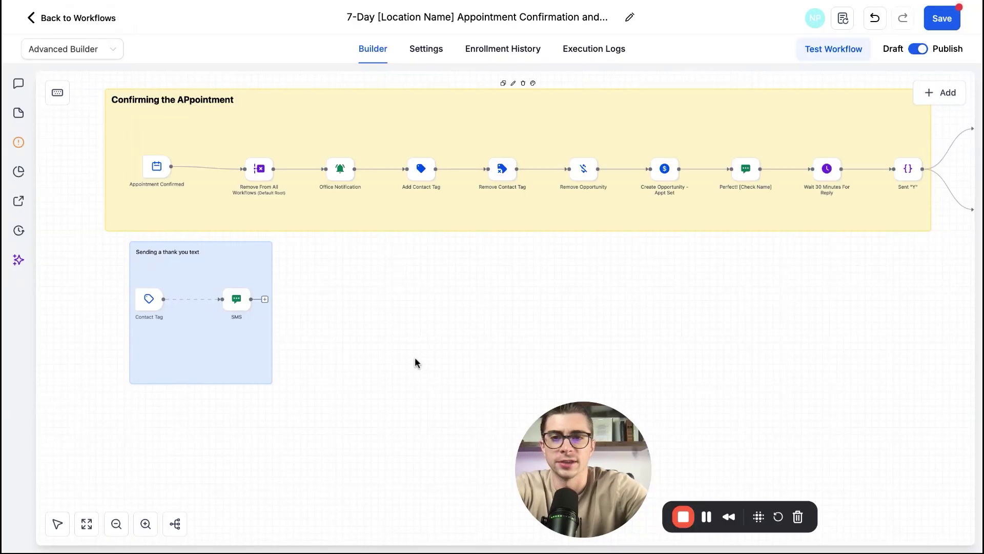
Step: Make the blue note's title bold at 24px
{"action": "triple_click", "coordinate": [174, 251]}
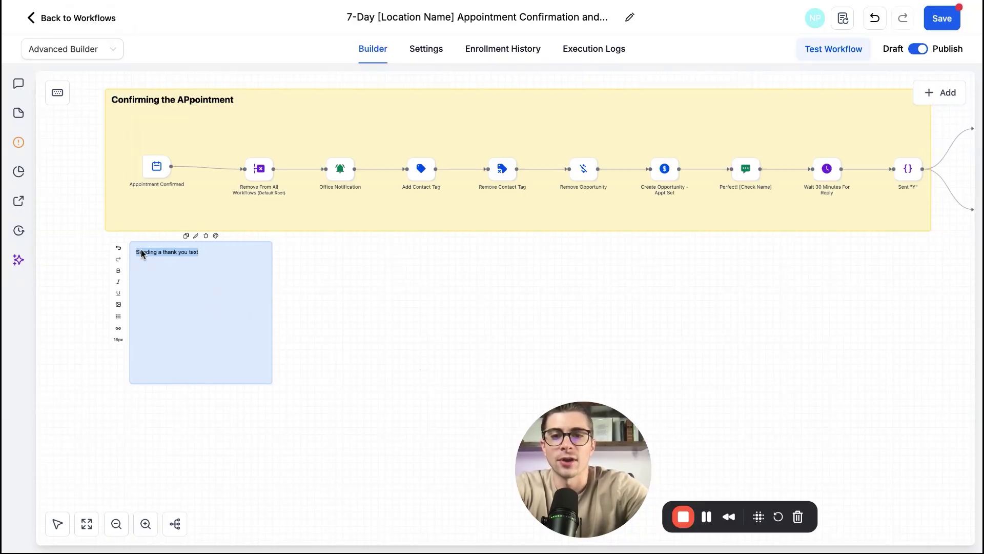
{"action": "left_click", "coordinate": [119, 271]}
{"action": "left_click", "coordinate": [119, 340]}
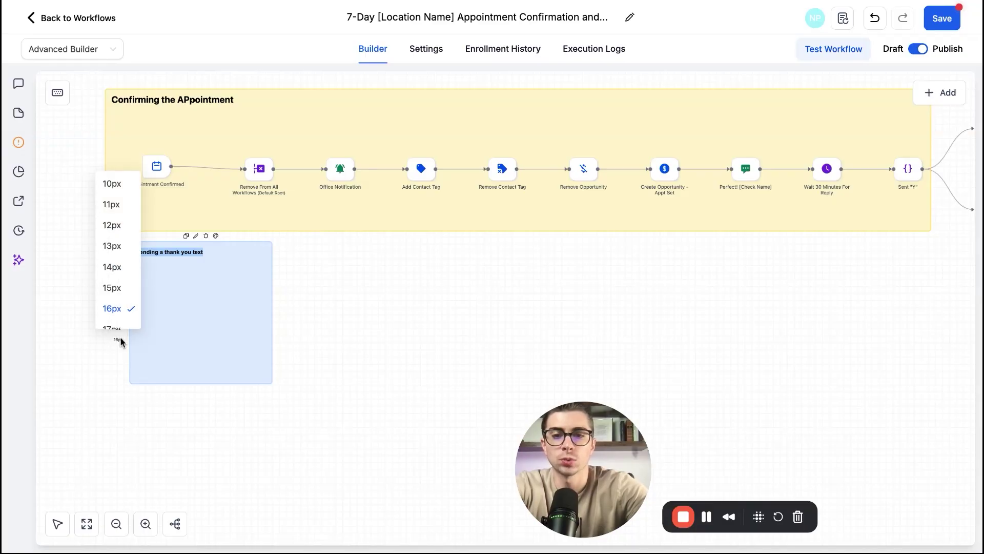
{"action": "scroll", "coordinate": [117, 287], "scroll_direction": "down", "scroll_amount": 4}
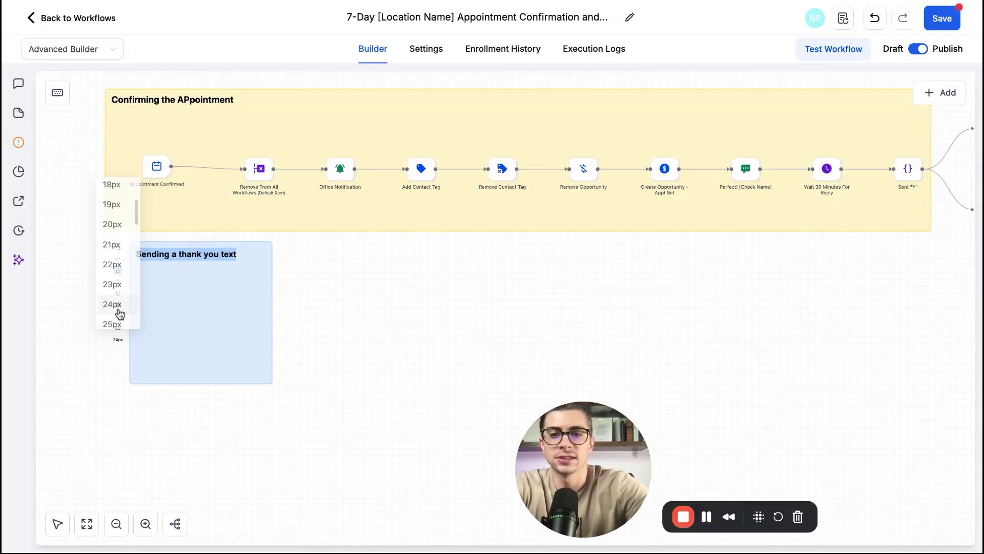
{"action": "left_click", "coordinate": [116, 303]}
{"action": "left_click", "coordinate": [472, 300]}
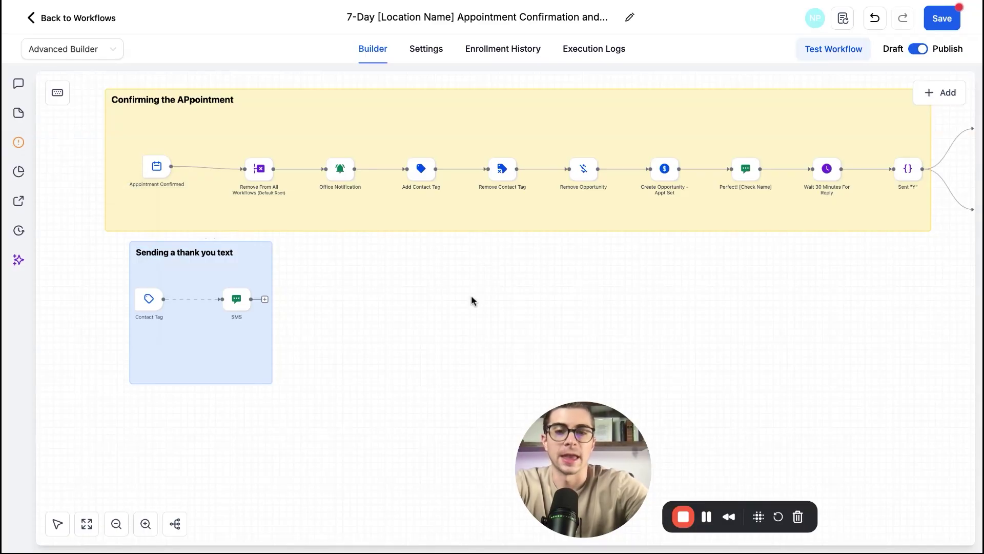
{"action": "left_click", "coordinate": [18, 144]}
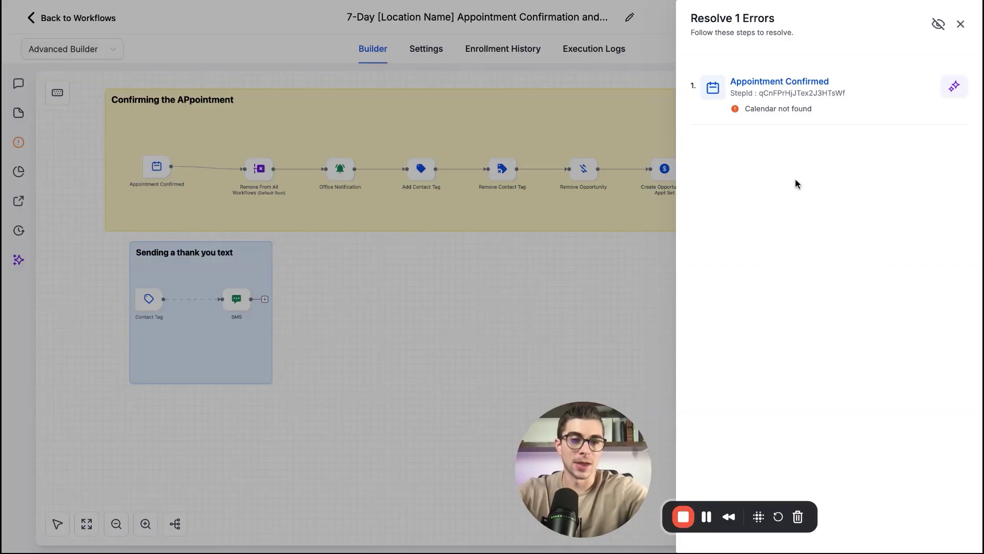
{"action": "left_click", "coordinate": [961, 24]}
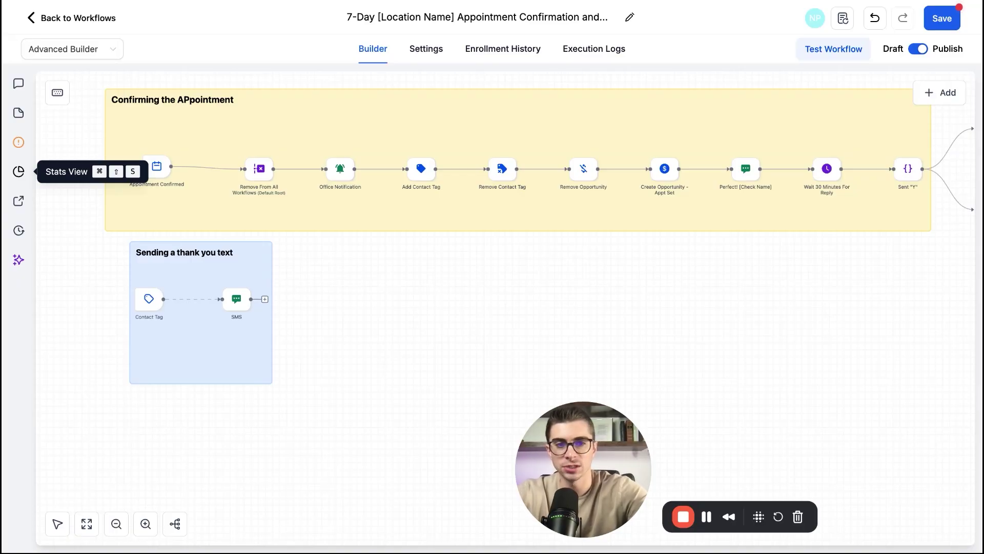
Step: Turn on Stats View to review delivery figures across both groups, then switch it off
{"action": "left_click", "coordinate": [19, 171]}
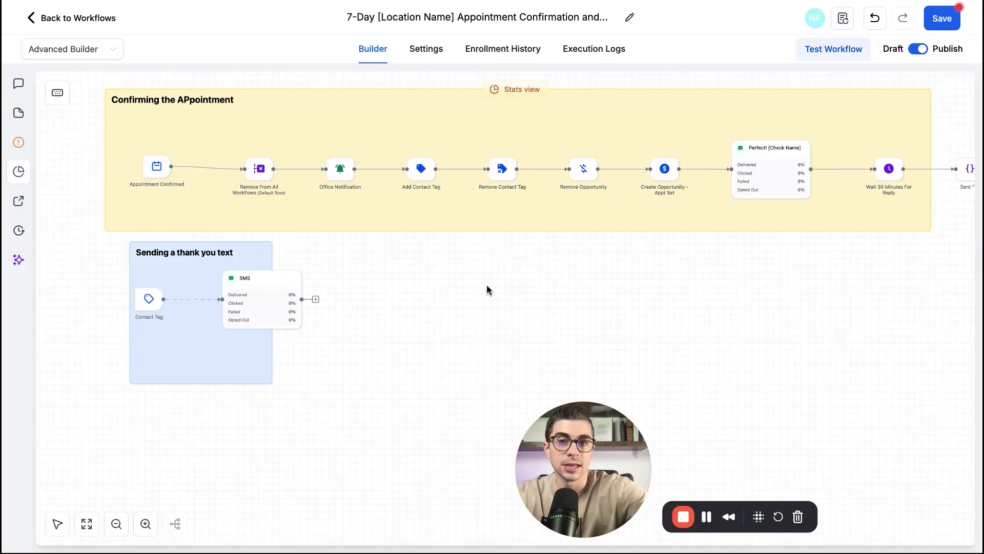
{"action": "scroll", "coordinate": [487, 290], "scroll_direction": "right", "scroll_amount": 10}
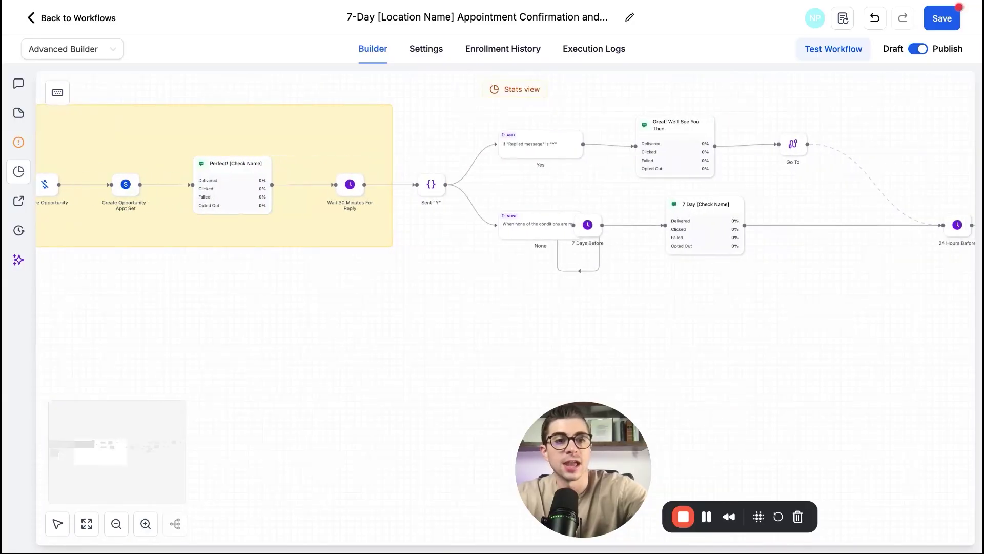
{"action": "scroll", "coordinate": [637, 140], "scroll_direction": "right", "scroll_amount": 1}
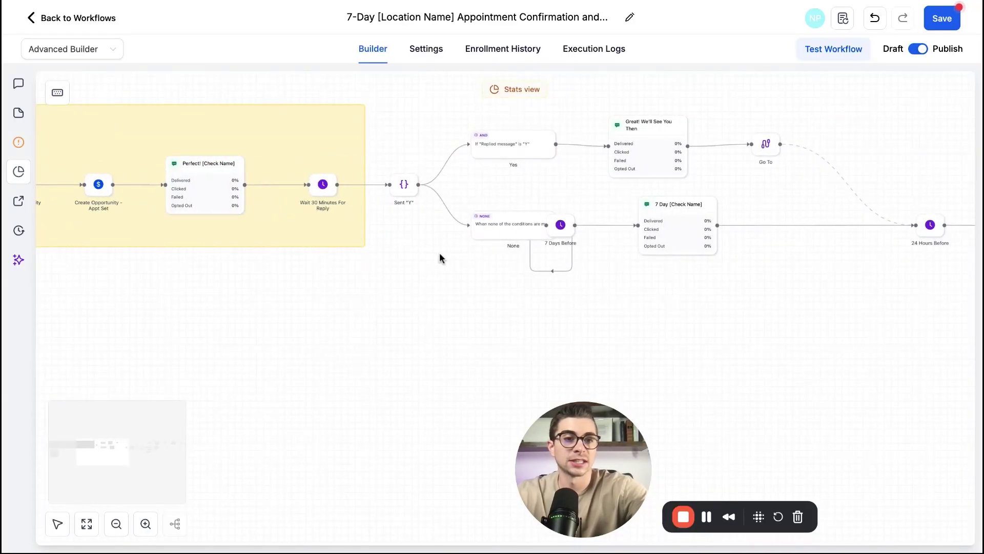
{"action": "scroll", "coordinate": [439, 252], "scroll_direction": "left", "scroll_amount": 10}
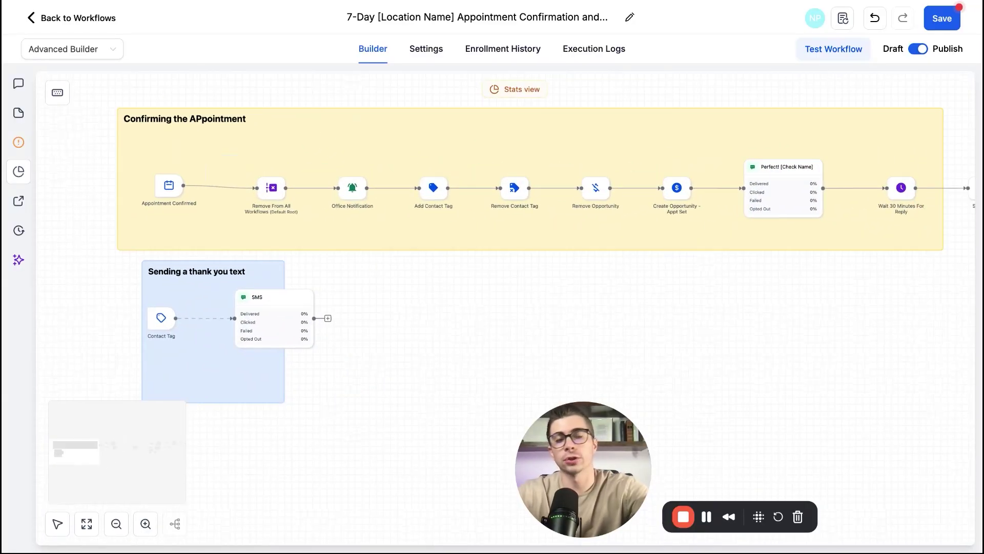
{"action": "scroll", "coordinate": [492, 257], "scroll_direction": "right", "scroll_amount": 2}
{"action": "scroll", "coordinate": [492, 257], "scroll_direction": "up", "scroll_amount": 1}
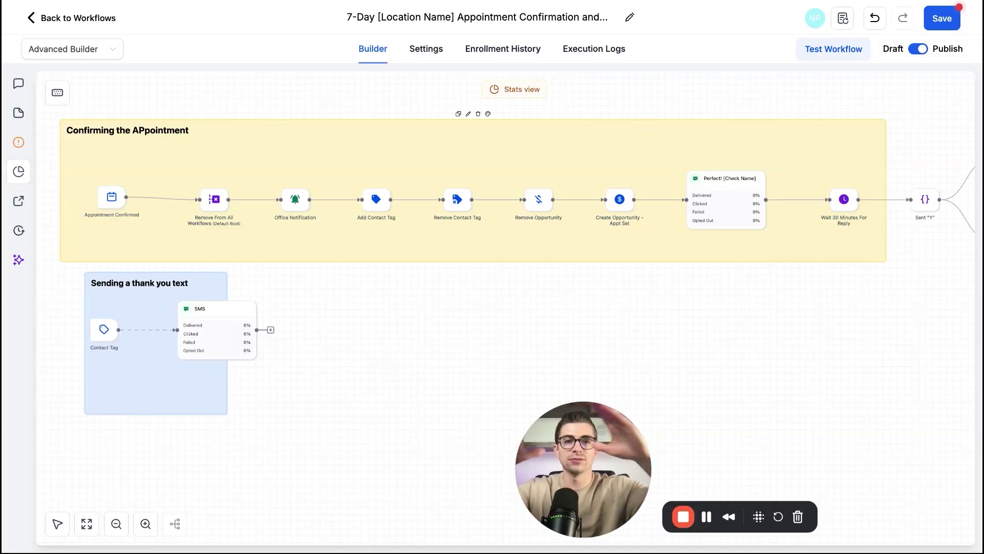
{"action": "left_click", "coordinate": [18, 172]}
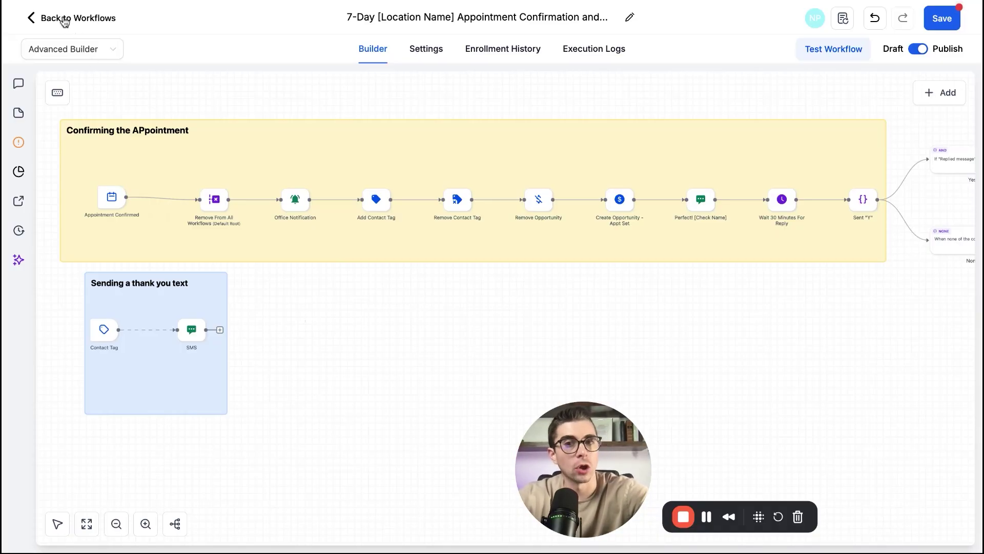
{"action": "mouse_move", "coordinate": [206, 314]}
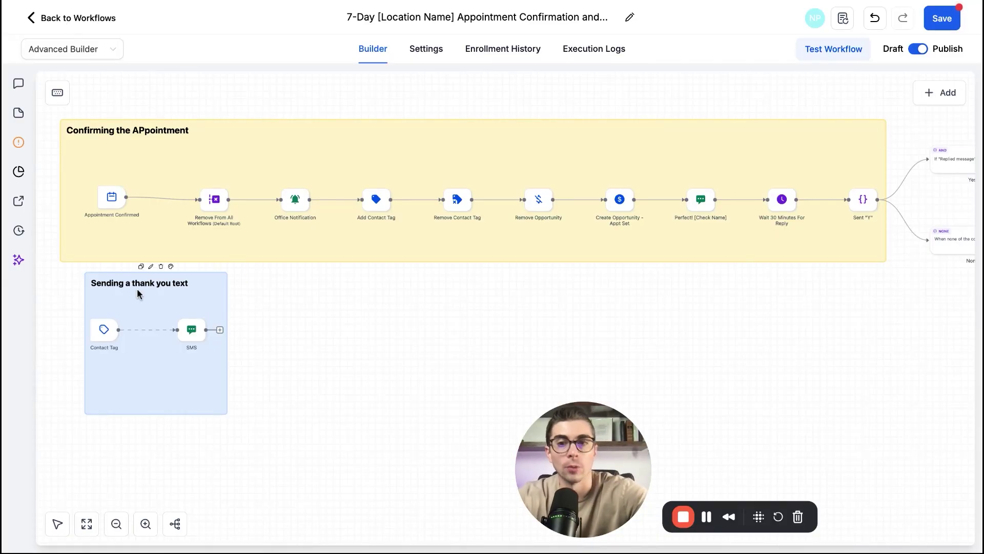
Step: Browse the other workflows in the Workflow Switcher, close it, and open Workflow AI
{"action": "left_click", "coordinate": [17, 202]}
{"action": "scroll", "coordinate": [116, 378], "scroll_direction": "down", "scroll_amount": 10}
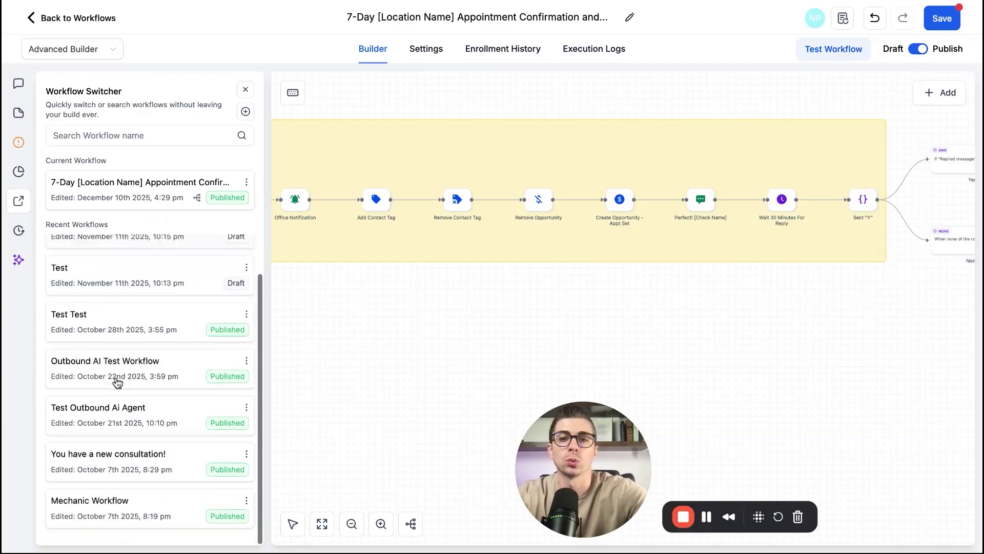
{"action": "scroll", "coordinate": [117, 382], "scroll_direction": "up", "scroll_amount": 15}
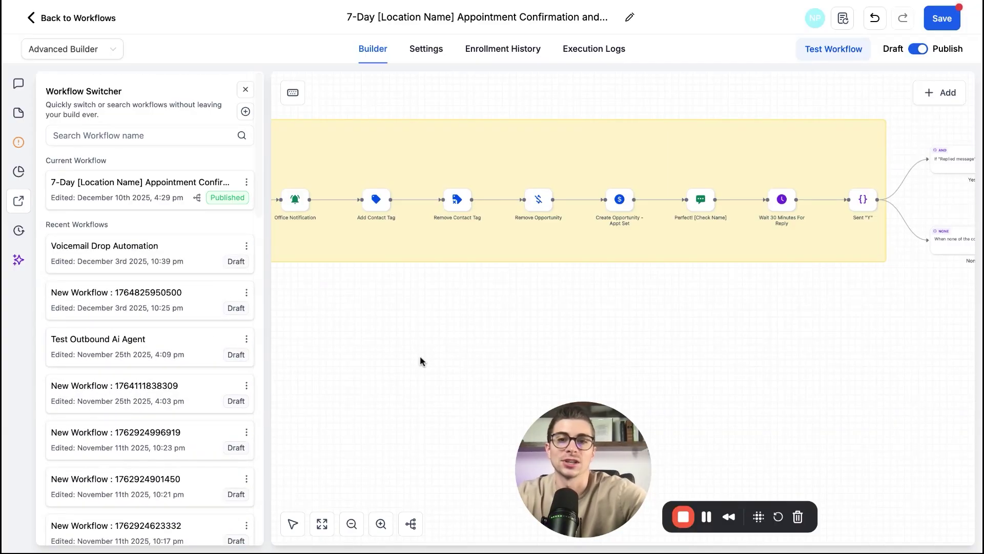
{"action": "scroll", "coordinate": [101, 348], "scroll_direction": "down", "scroll_amount": 5}
{"action": "scroll", "coordinate": [101, 347], "scroll_direction": "up", "scroll_amount": 5}
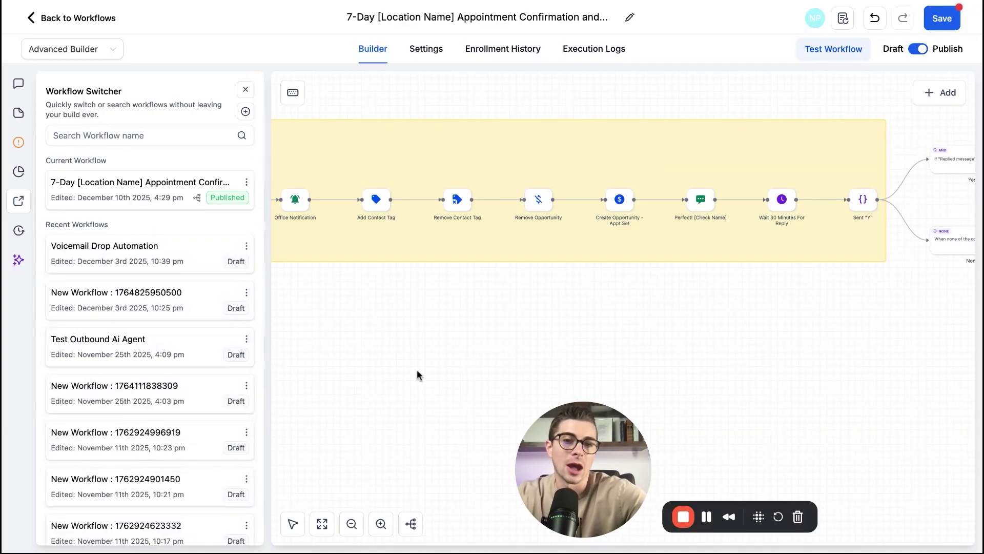
{"action": "left_click", "coordinate": [245, 91]}
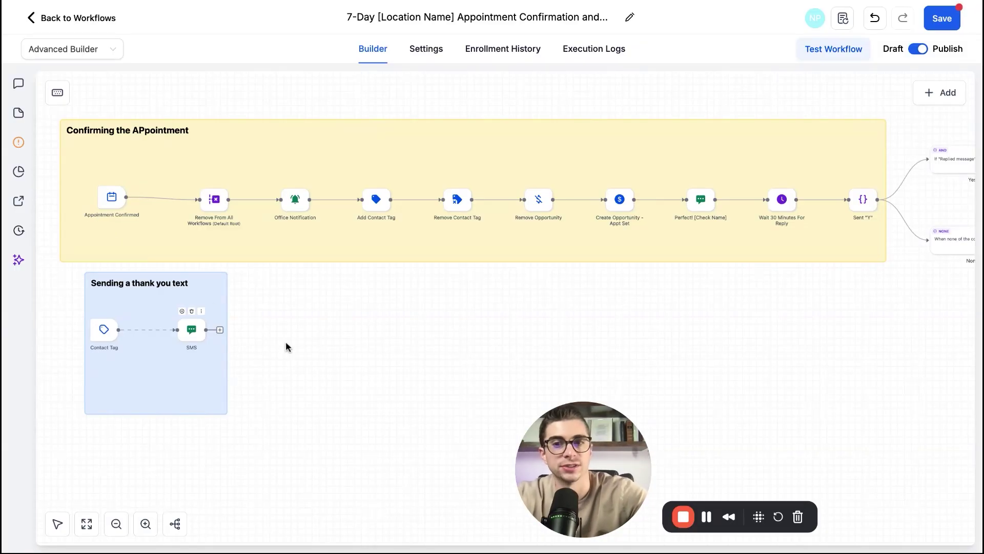
{"action": "left_click", "coordinate": [19, 262]}
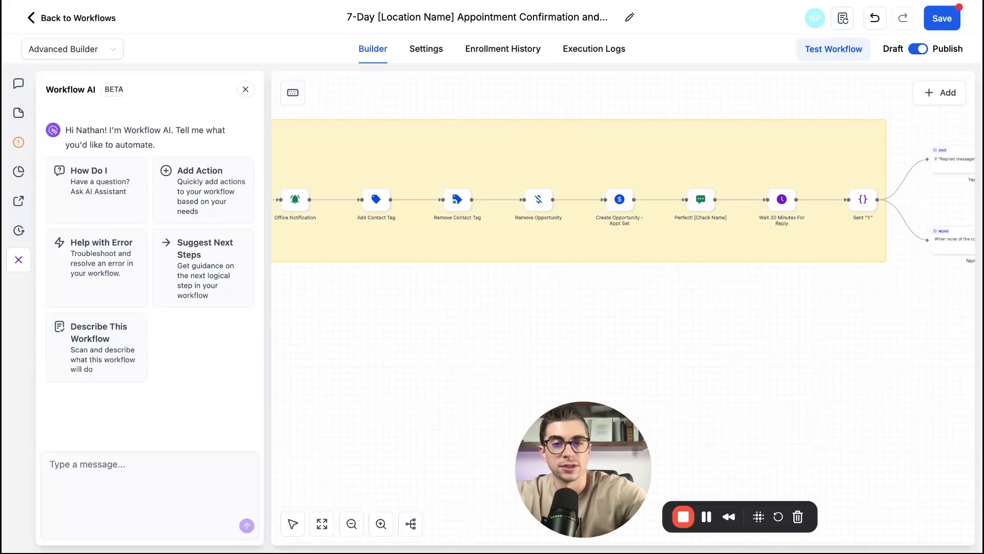
Step: Click into the Workflow AI message box, then close the assistant panel
{"action": "left_click", "coordinate": [119, 497]}
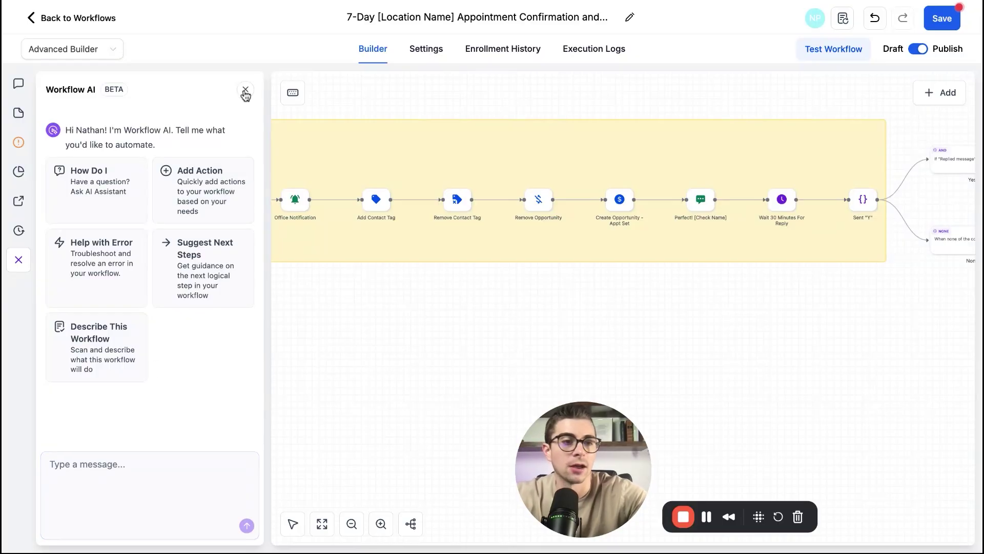
{"action": "left_click", "coordinate": [246, 91]}
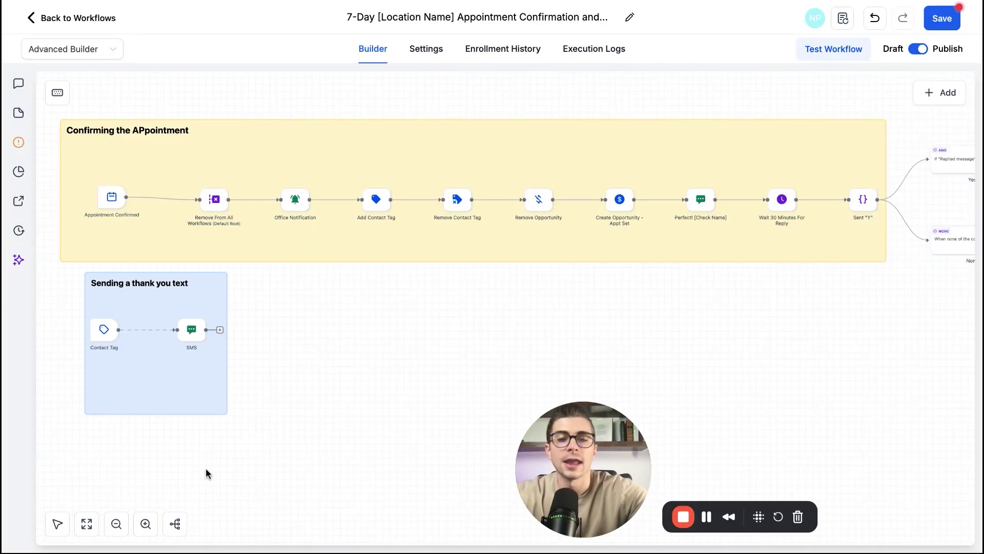
Step: Drag Remove From All Workflows, Office Notification and Add Contact Tag into a jumbled pile left of the yellow group
{"action": "scroll", "coordinate": [297, 343], "scroll_direction": "left", "scroll_amount": 2}
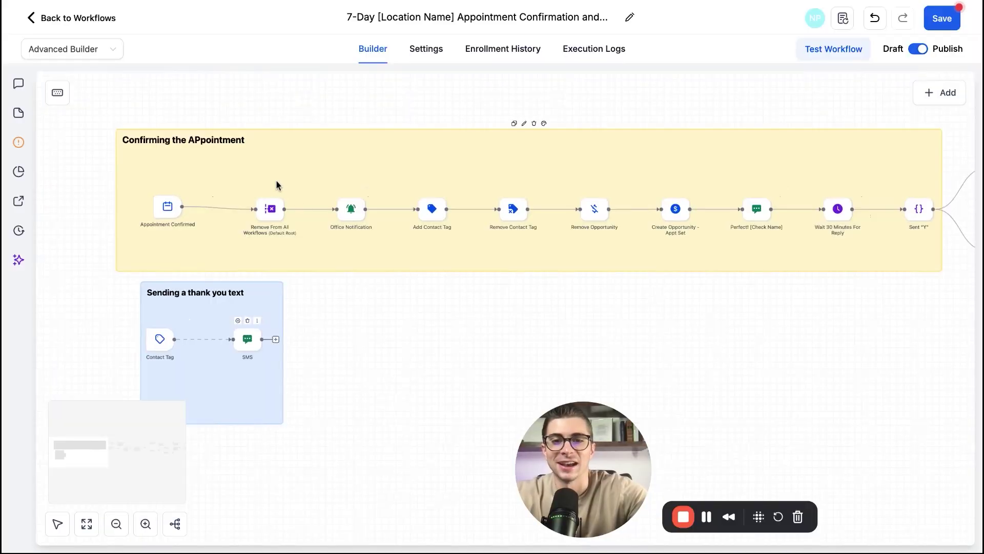
{"action": "left_click_drag", "start_coordinate": [268, 208], "coordinate": [97, 198]}
{"action": "left_click_drag", "start_coordinate": [361, 216], "coordinate": [104, 248]}
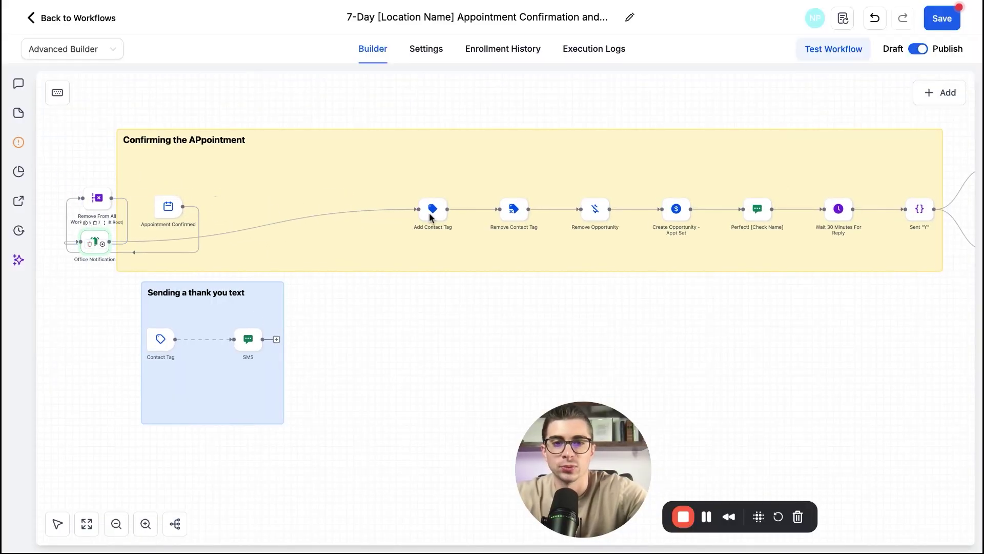
{"action": "left_click_drag", "start_coordinate": [434, 219], "coordinate": [168, 213]}
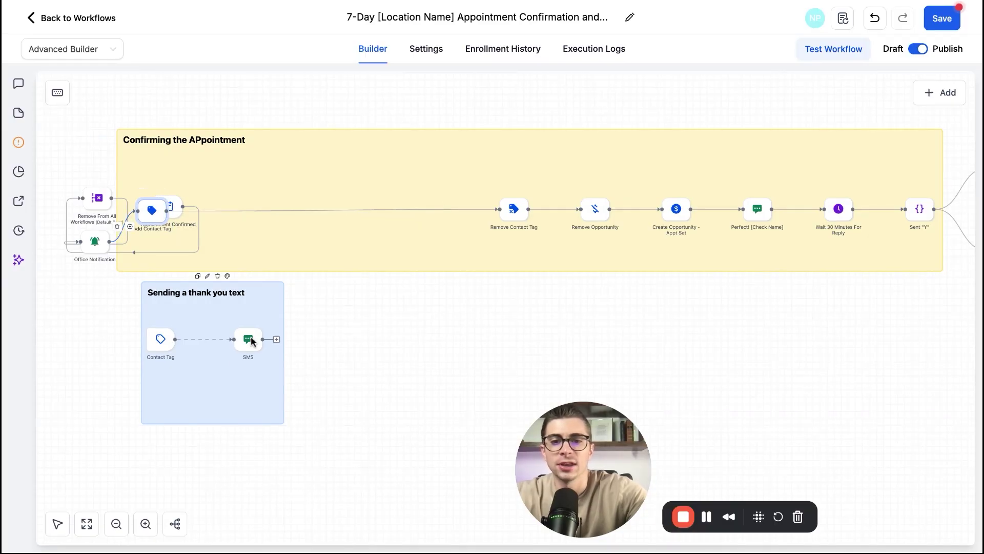
{"action": "scroll", "coordinate": [619, 323], "scroll_direction": "right", "scroll_amount": 10}
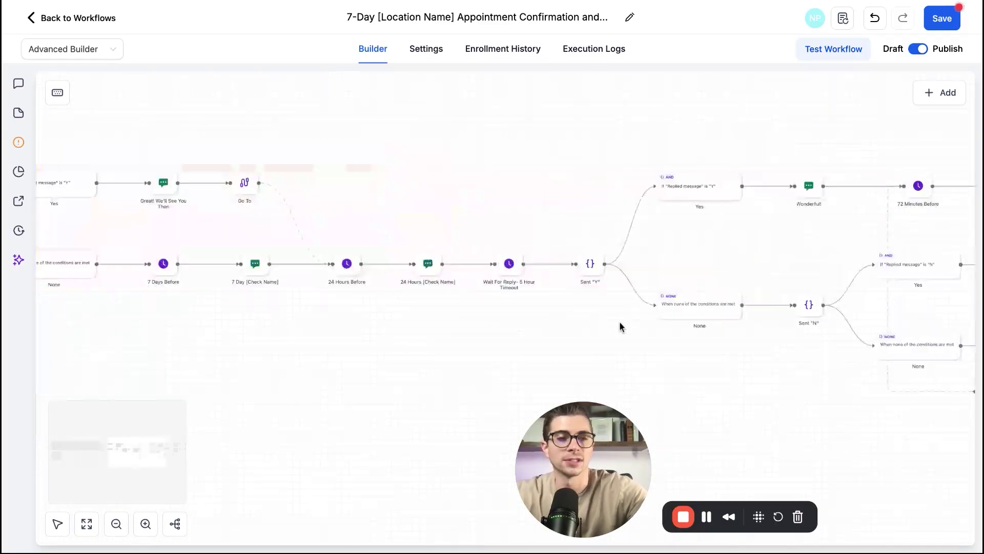
{"action": "scroll", "coordinate": [619, 321], "scroll_direction": "left", "scroll_amount": 10}
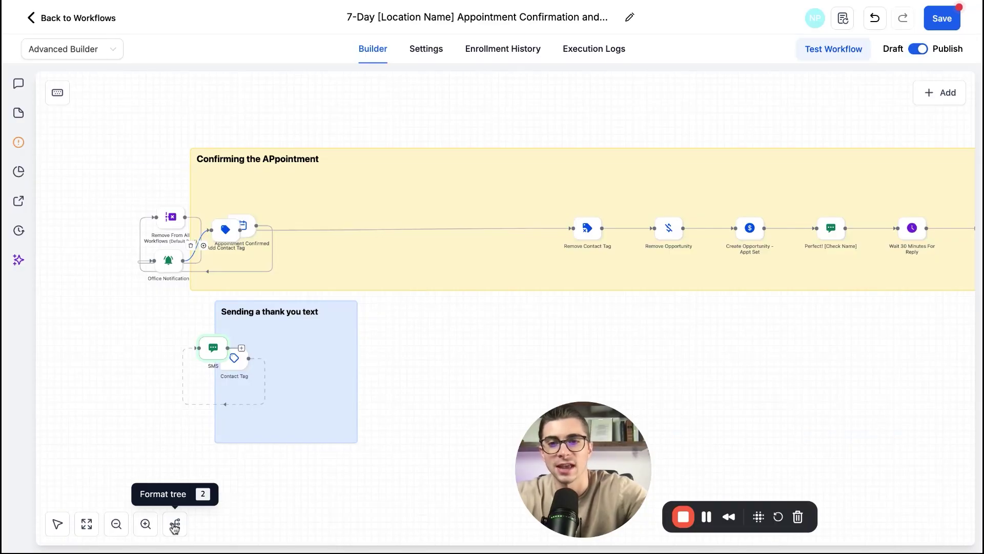
Step: Apply Format tree to restore one straight row from Appointment Confirmed, with Contact Tag and SMS side by side
{"action": "left_click", "coordinate": [287, 464]}
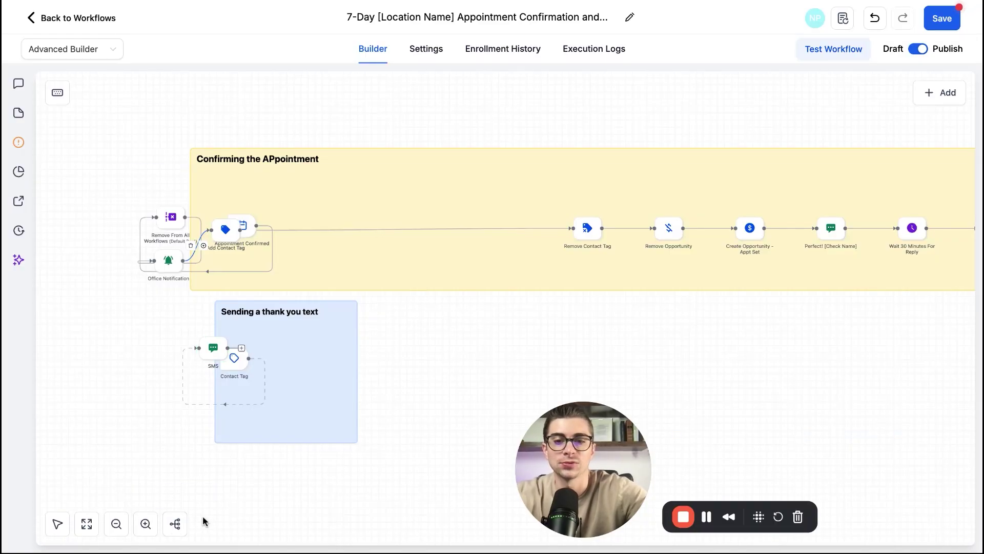
{"action": "left_click", "coordinate": [177, 523]}
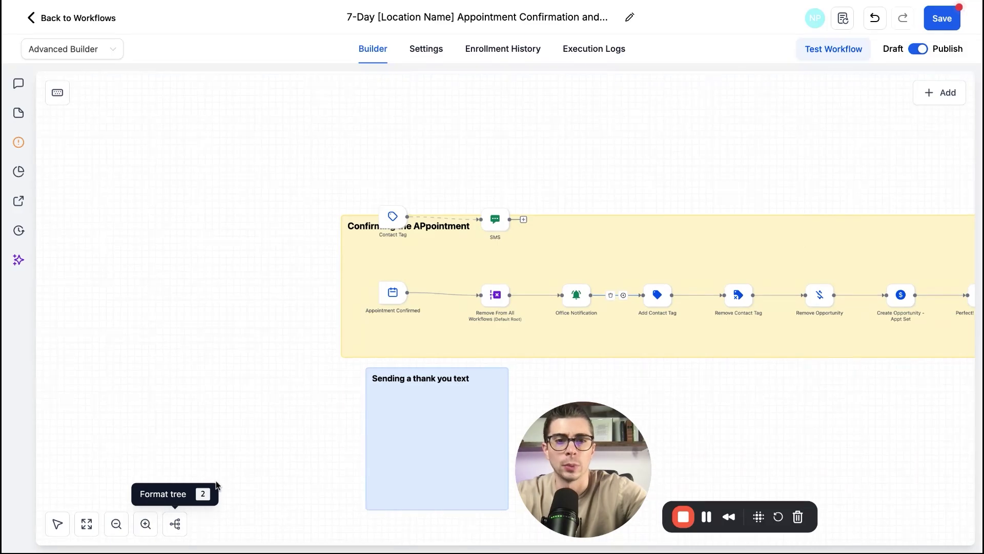
{"action": "scroll", "coordinate": [360, 415], "scroll_direction": "down", "scroll_amount": 3}
{"action": "scroll", "coordinate": [360, 414], "scroll_direction": "right", "scroll_amount": 3}
{"action": "scroll", "coordinate": [416, 290], "scroll_direction": "up", "scroll_amount": 2}
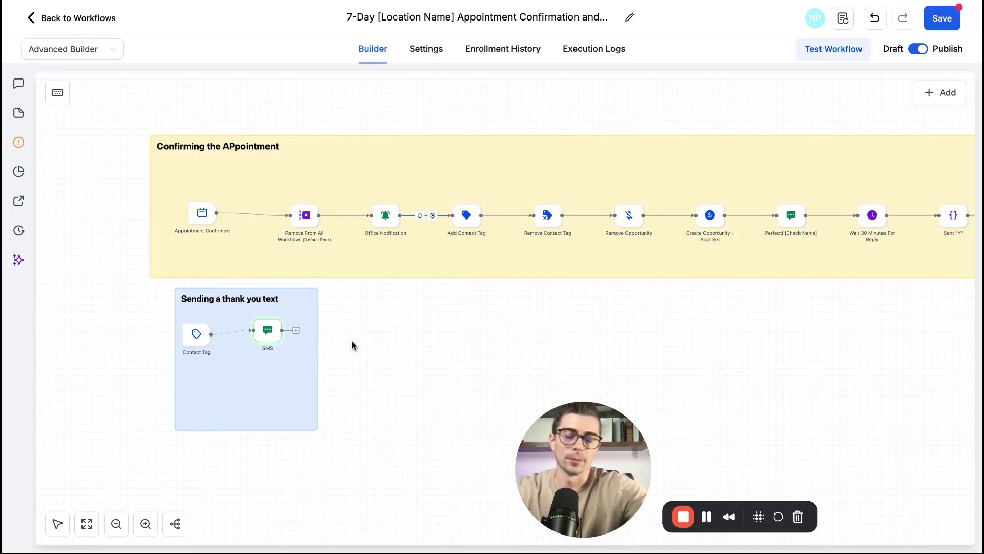
{"action": "scroll", "coordinate": [352, 340], "scroll_direction": "down", "scroll_amount": 5}
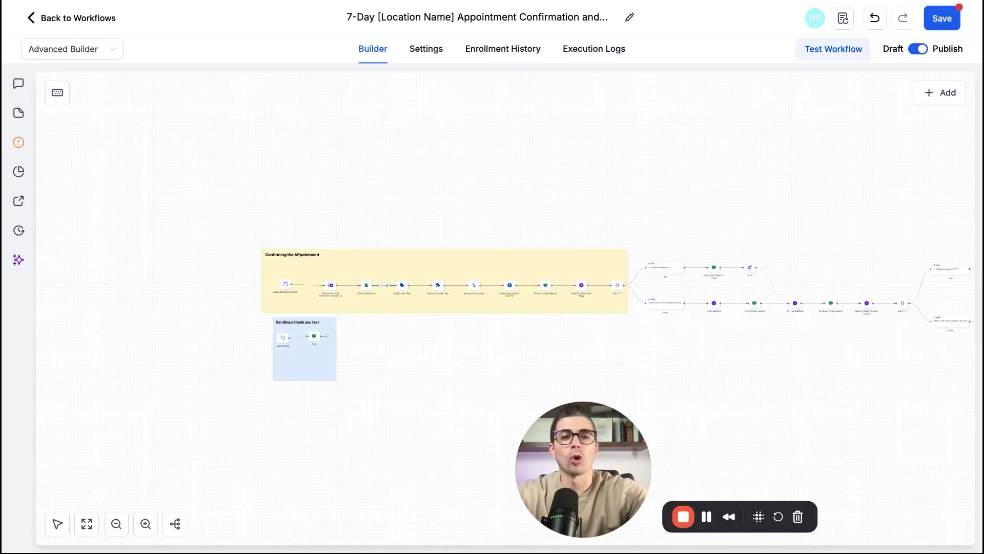
{"action": "scroll", "coordinate": [352, 339], "scroll_direction": "right", "scroll_amount": 8}
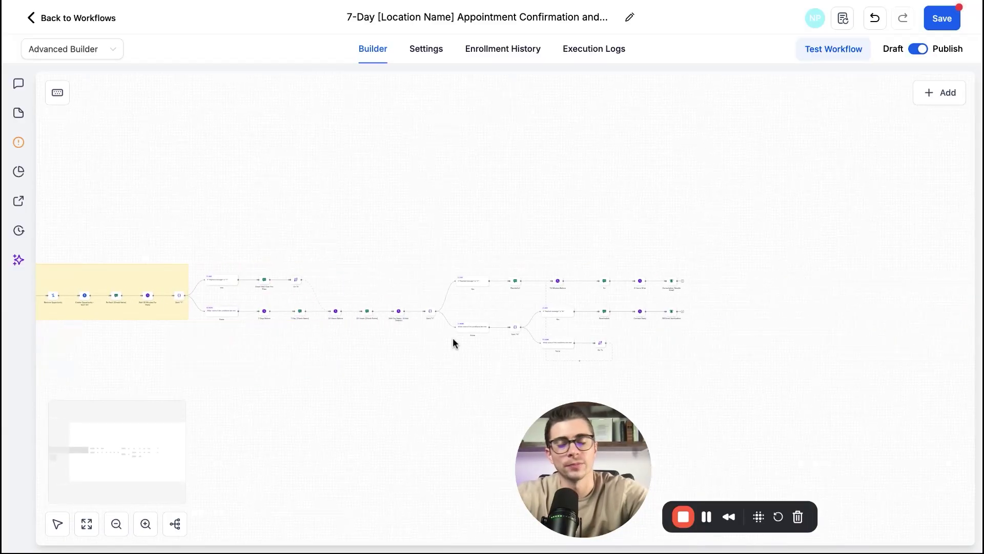
{"action": "scroll", "coordinate": [352, 354], "scroll_direction": "left", "scroll_amount": 3}
{"action": "scroll", "coordinate": [355, 340], "scroll_direction": "up", "scroll_amount": 3}
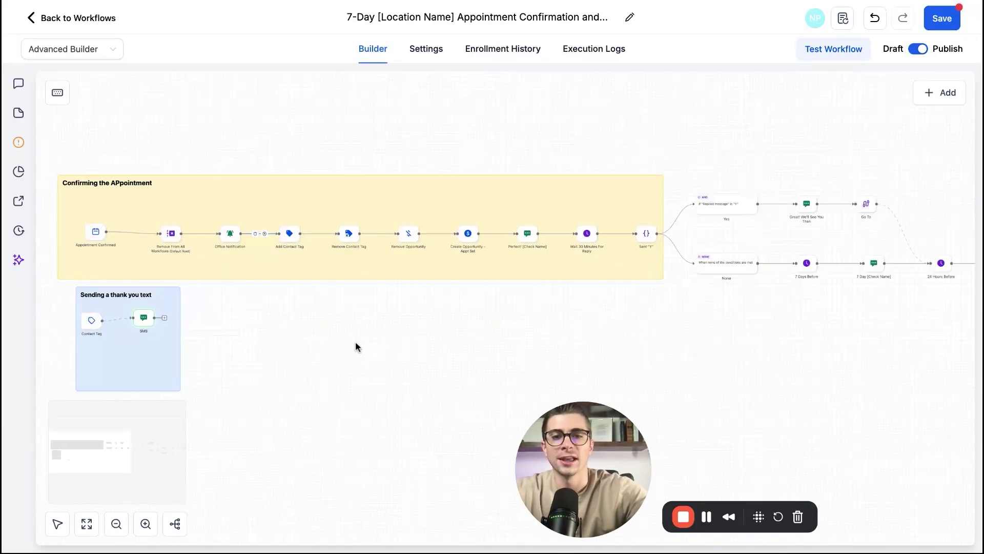
{"action": "scroll", "coordinate": [356, 337], "scroll_direction": "left", "scroll_amount": 2}
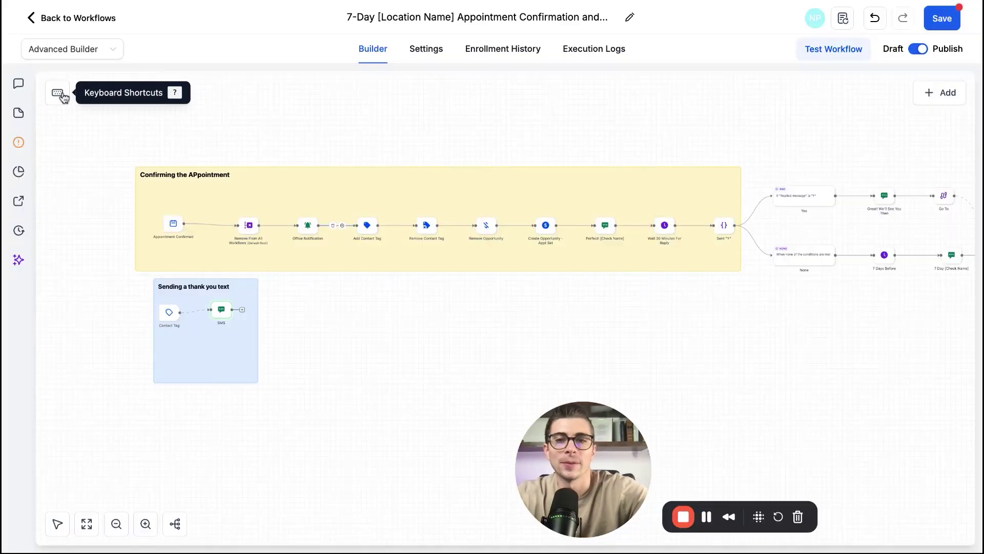
{"action": "left_click", "coordinate": [61, 96]}
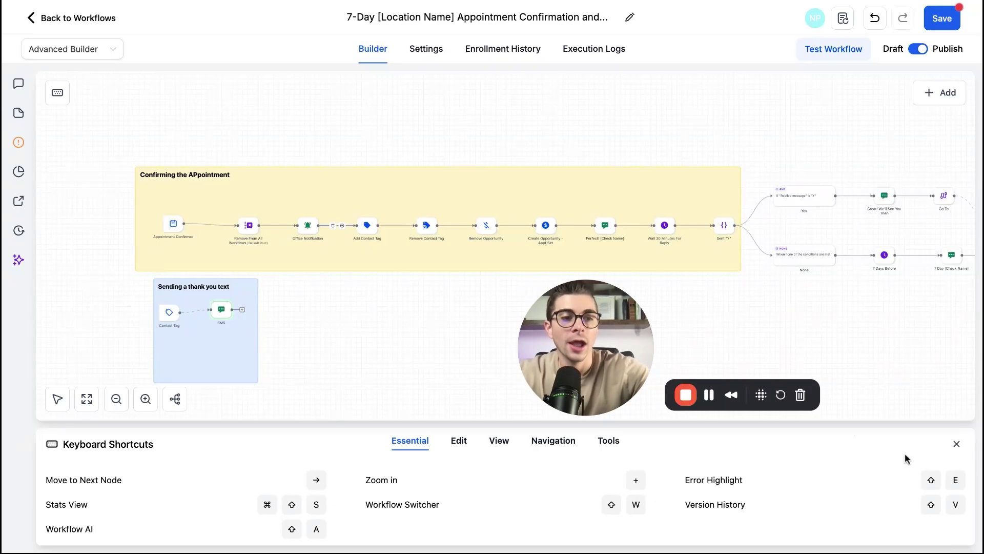
{"action": "left_click", "coordinate": [957, 444]}
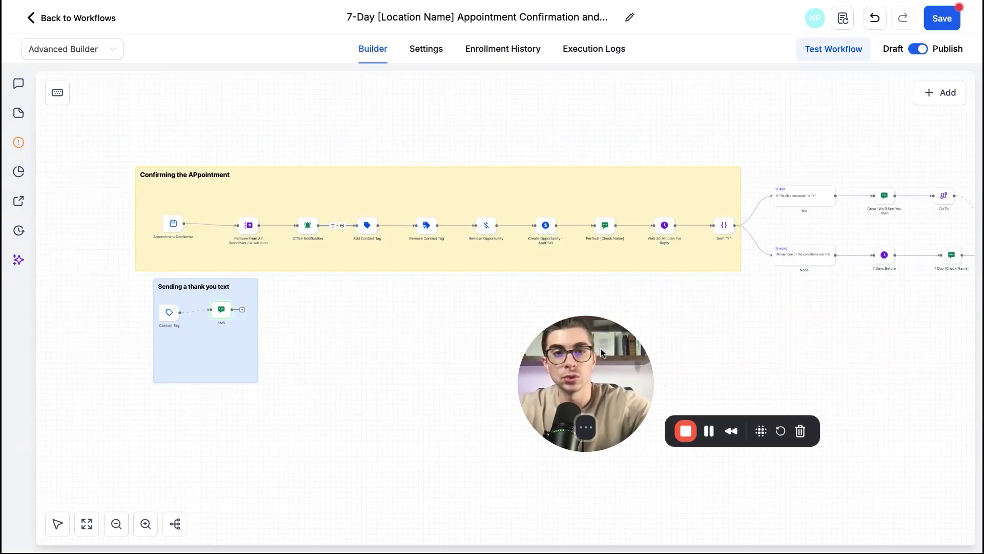